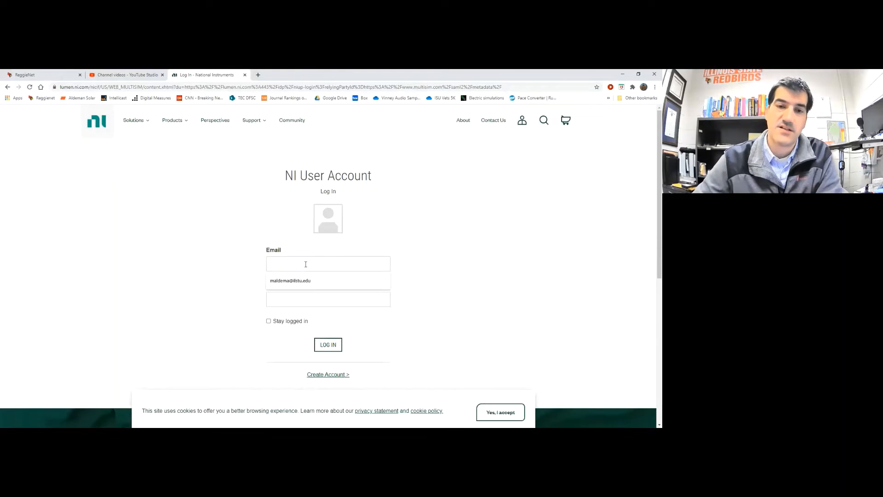
Log in to NI User Account with the saved e-mail and the account password
left_click(309, 282)
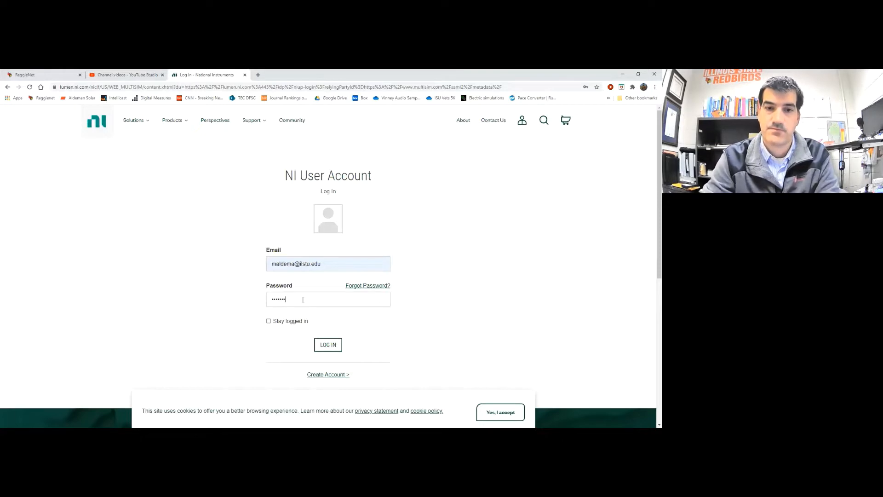
type("*")
left_click(322, 349)
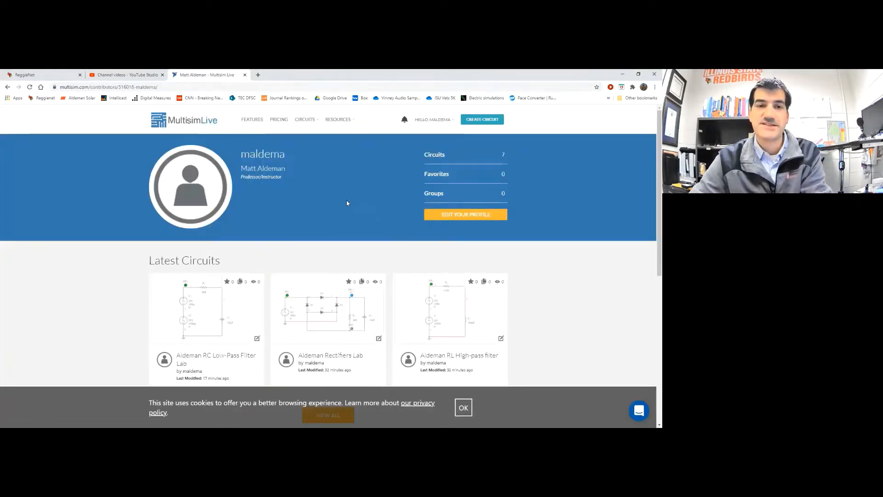
Create a new blank Untitled Circuit from the profile page
left_click(484, 120)
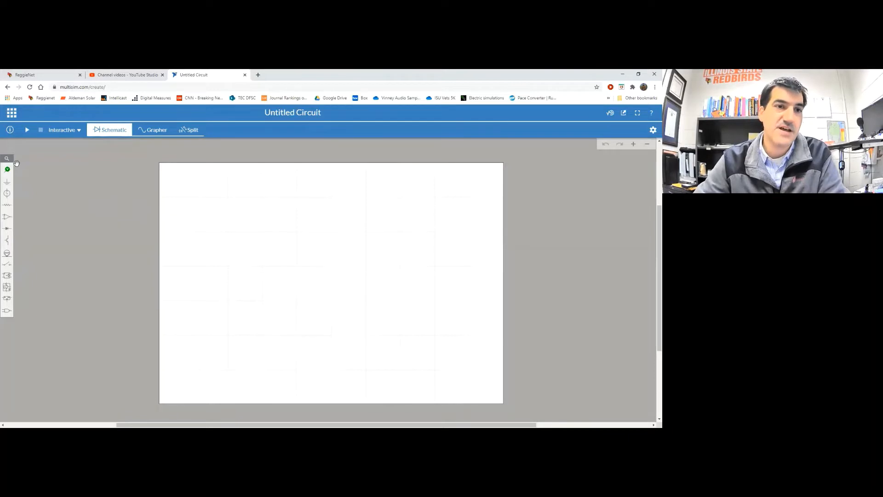
left_click(7, 170)
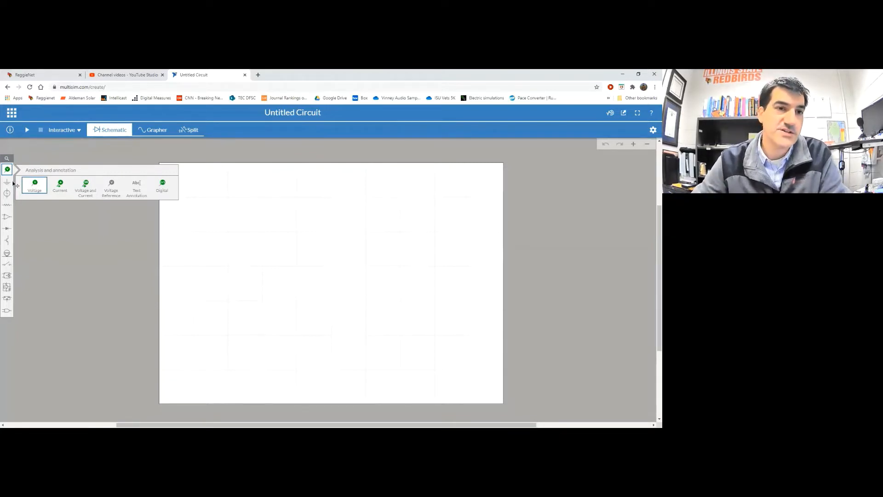
left_click(7, 182)
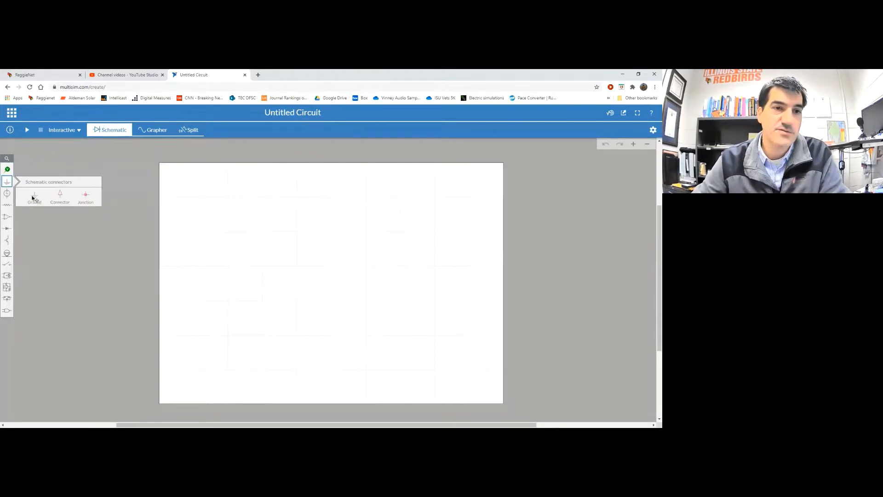
left_click(8, 194)
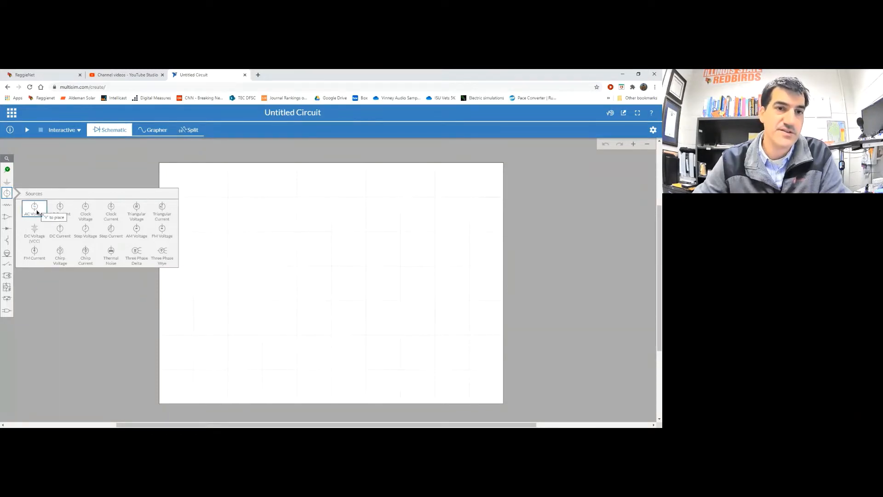
left_click(8, 205)
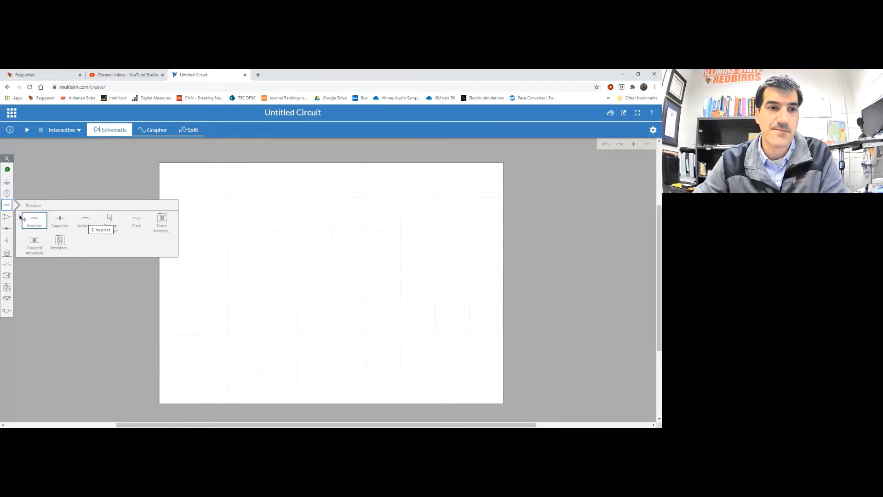
mouse_move(7, 220)
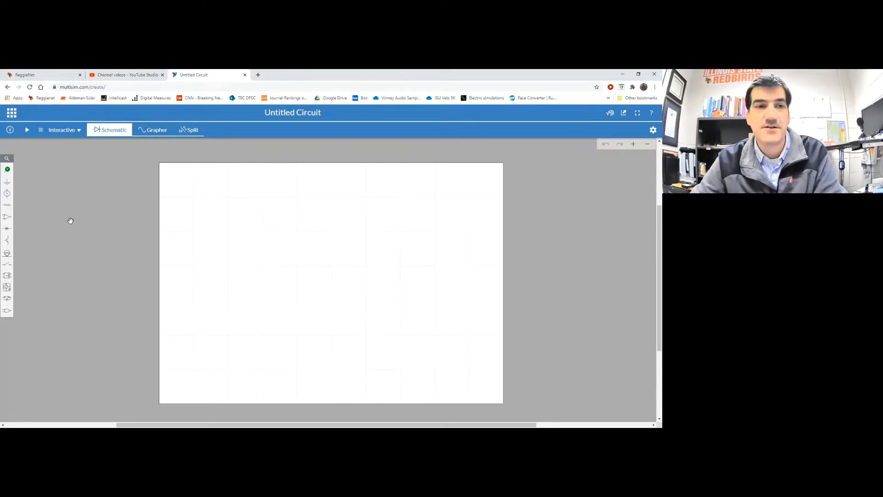
Place AC voltage source V1 (1V, 1kHz, 0°) and a duplicate V2 directly below it
left_click(8, 195)
left_click(32, 207)
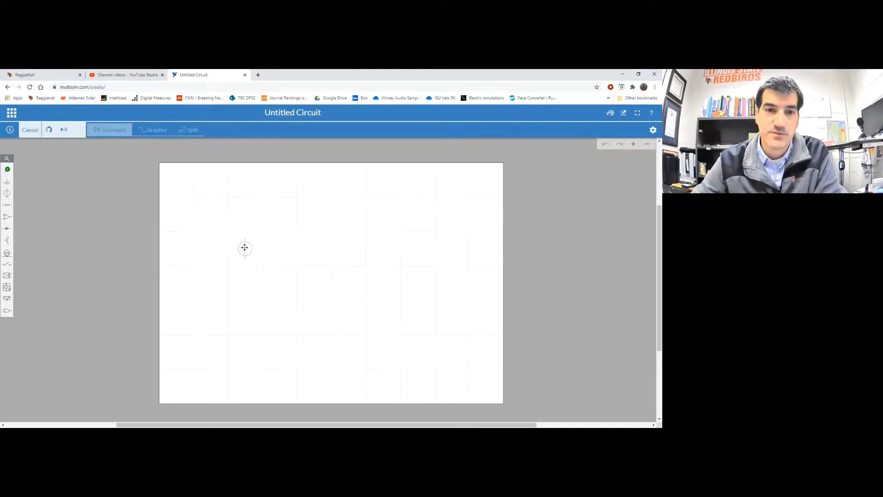
left_click(245, 248)
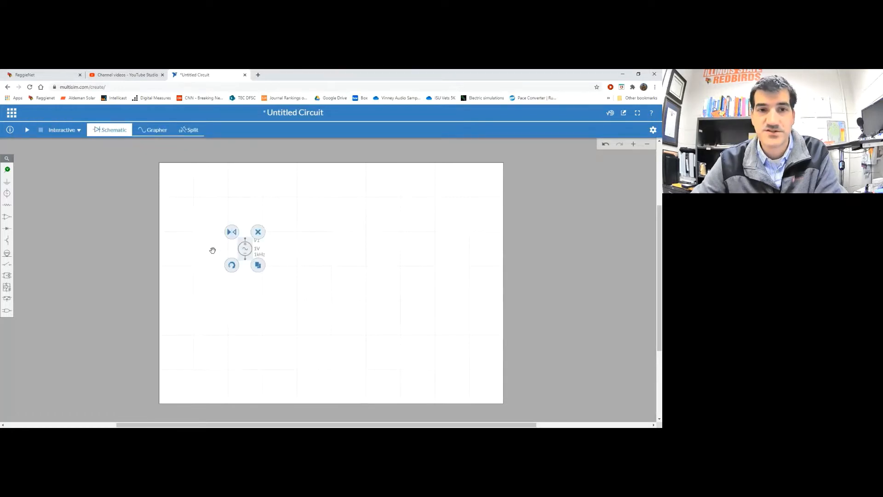
left_click(258, 265)
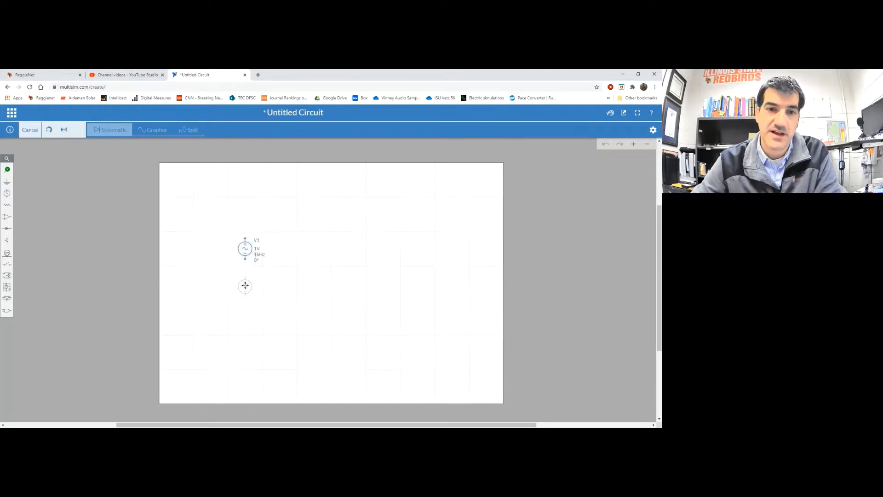
left_click(245, 283)
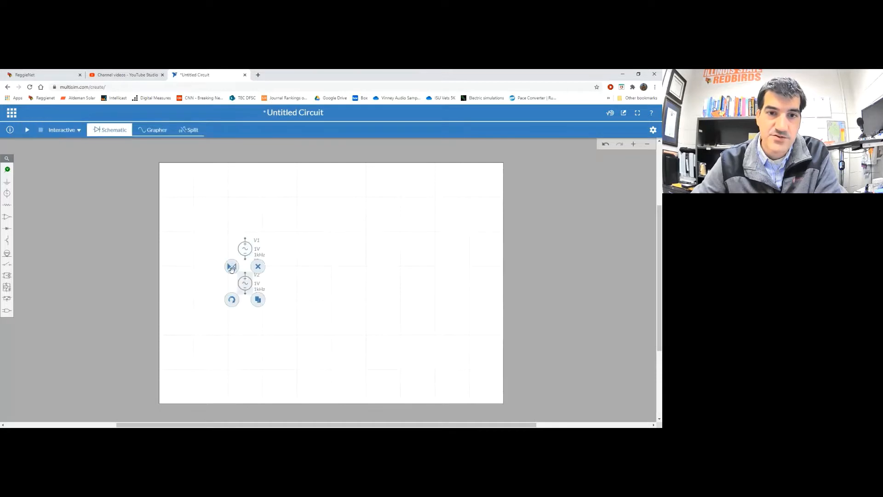
left_click(192, 275)
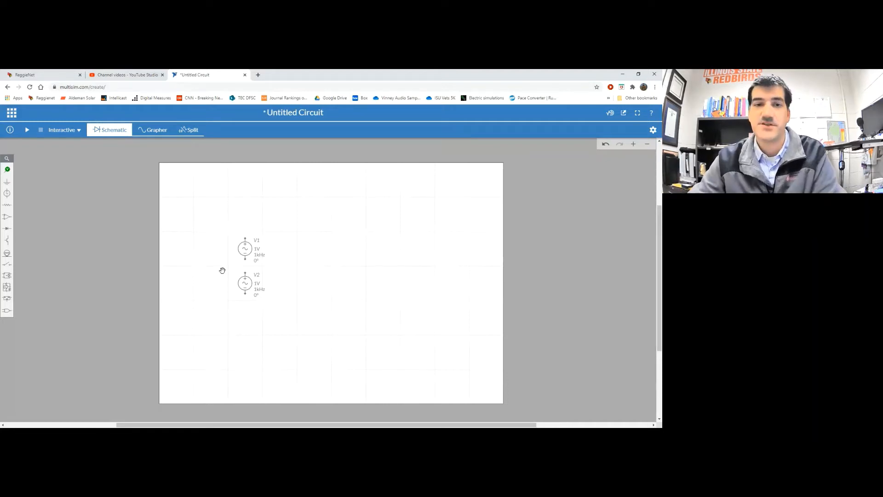
Set the peak voltage of both V1 and V2 to 20V
left_click(257, 249)
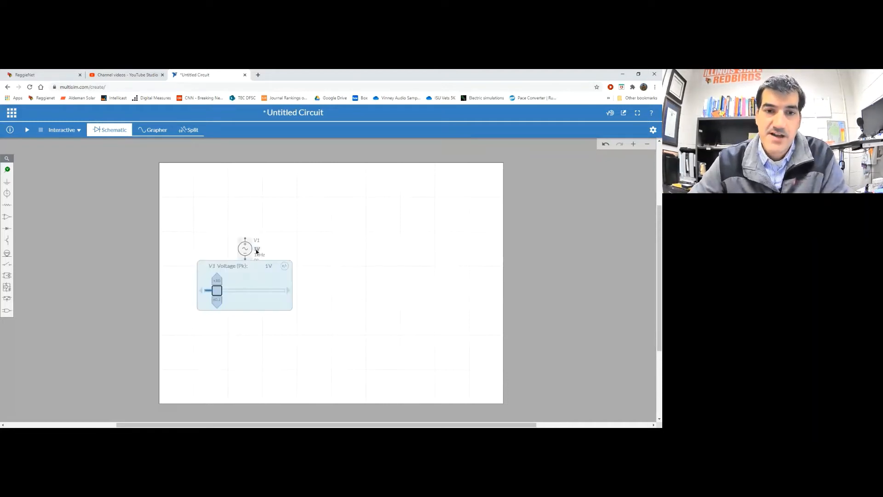
left_click(201, 239)
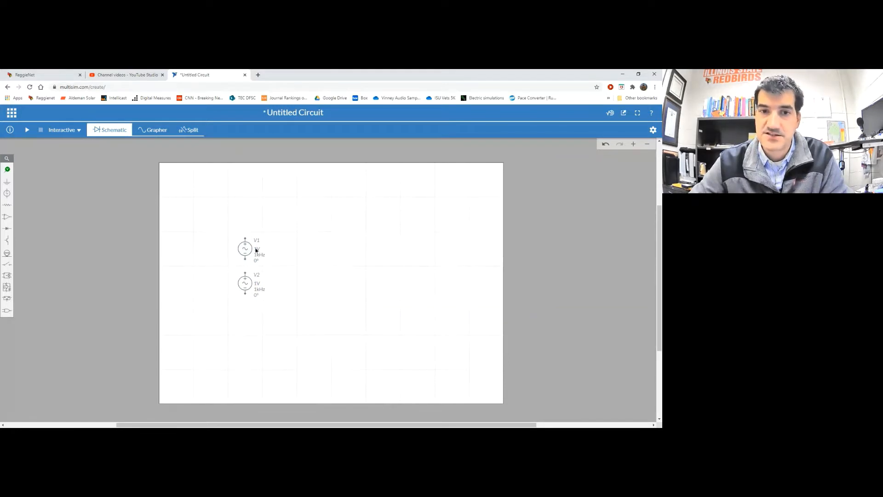
left_click(257, 250)
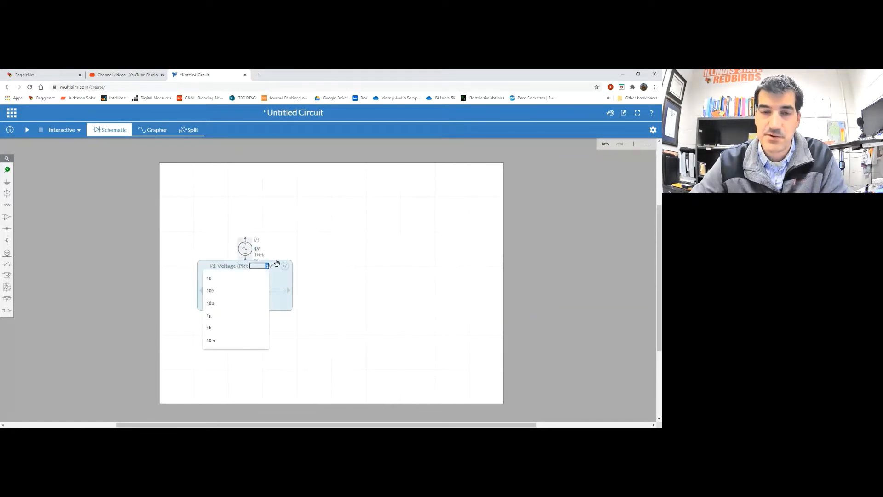
type("20")
key("Return")
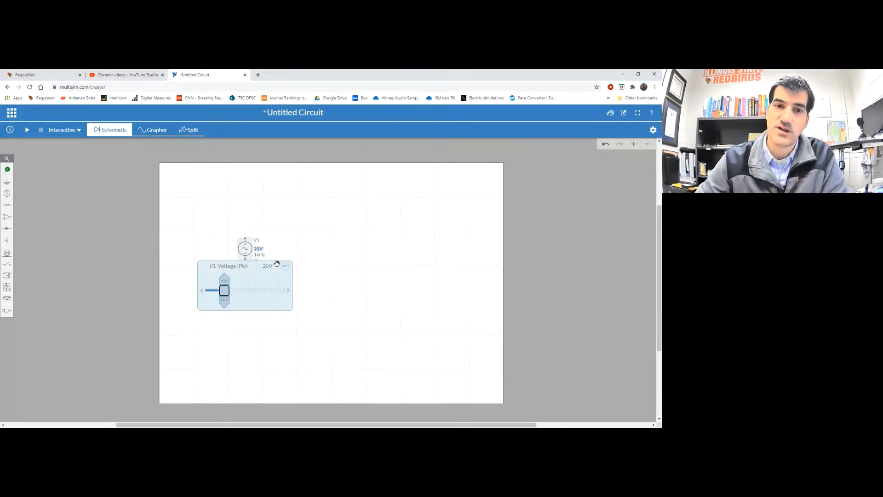
left_click(288, 227)
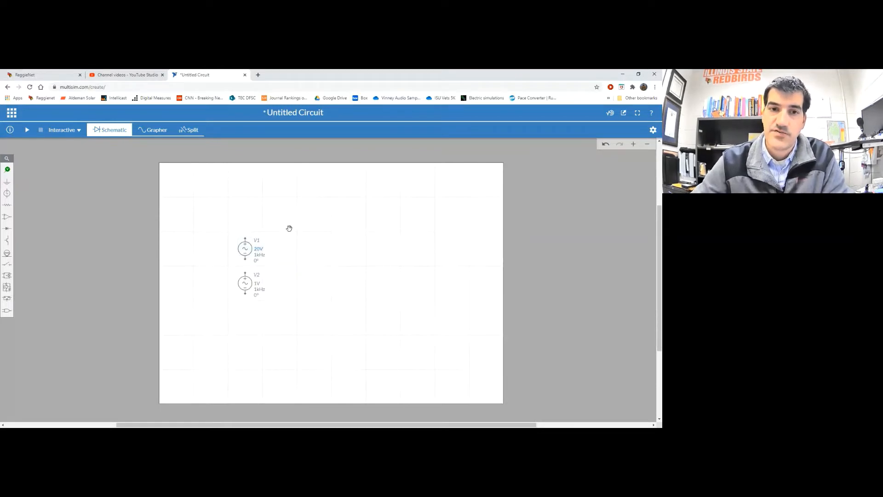
left_click(258, 285)
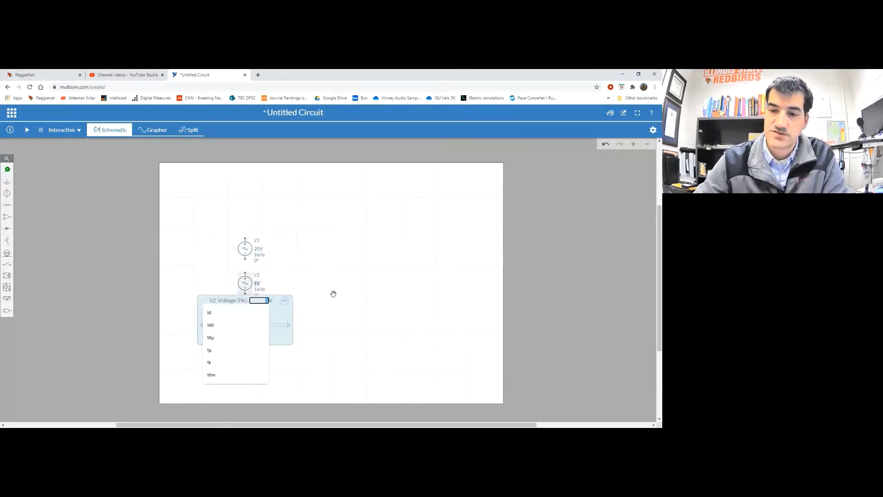
type("20")
key("Return")
left_click(301, 275)
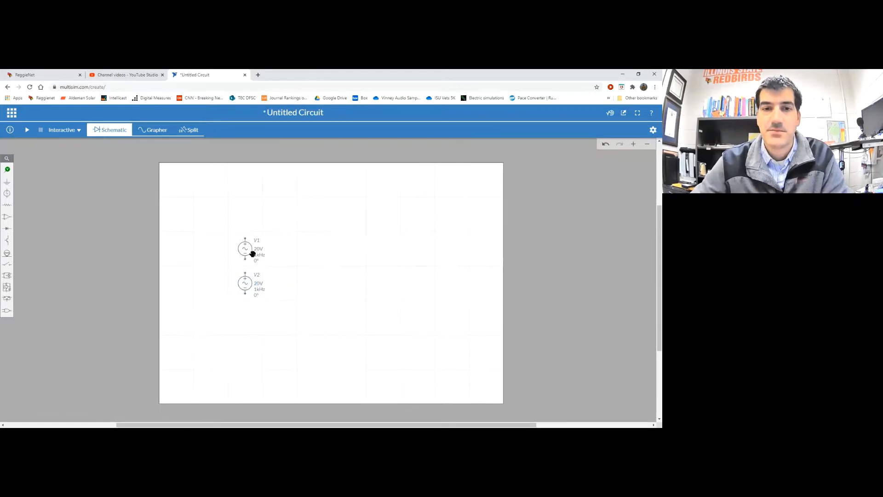
Set V1's frequency to 30Hz and V2's to 500Hz, then pick Passive > Resistor
left_click(259, 255)
left_click(264, 266)
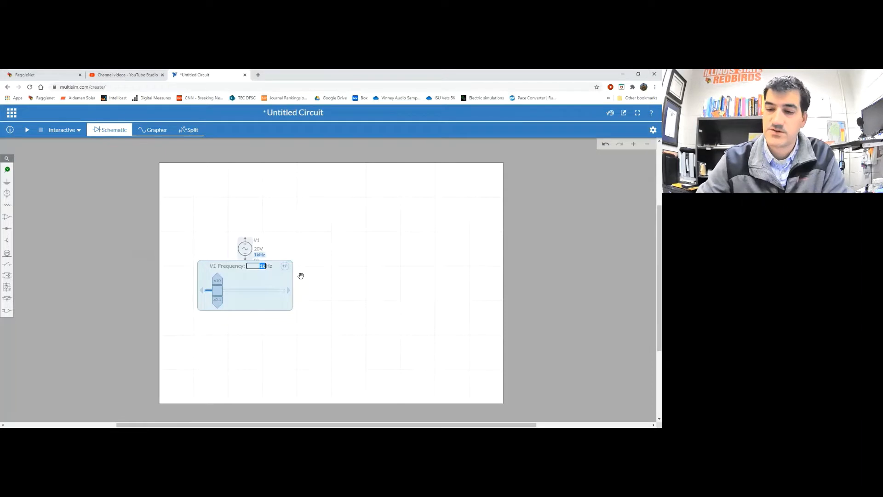
type("30")
key("Return")
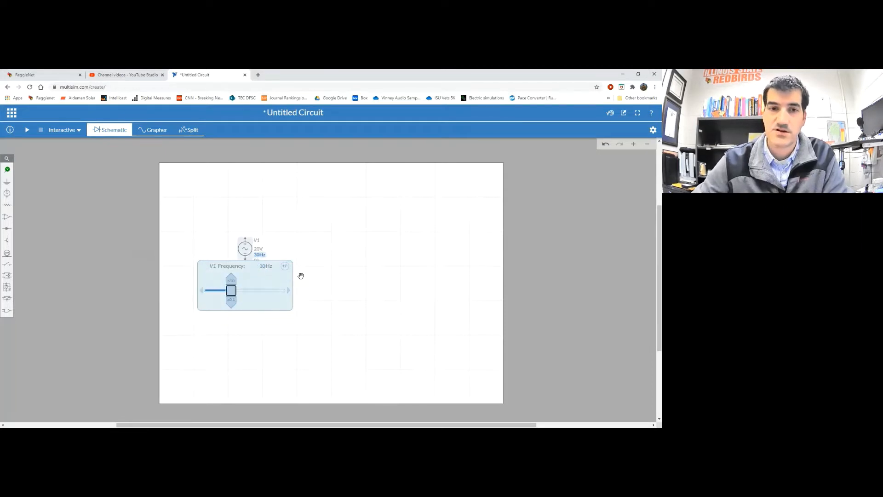
left_click(300, 293)
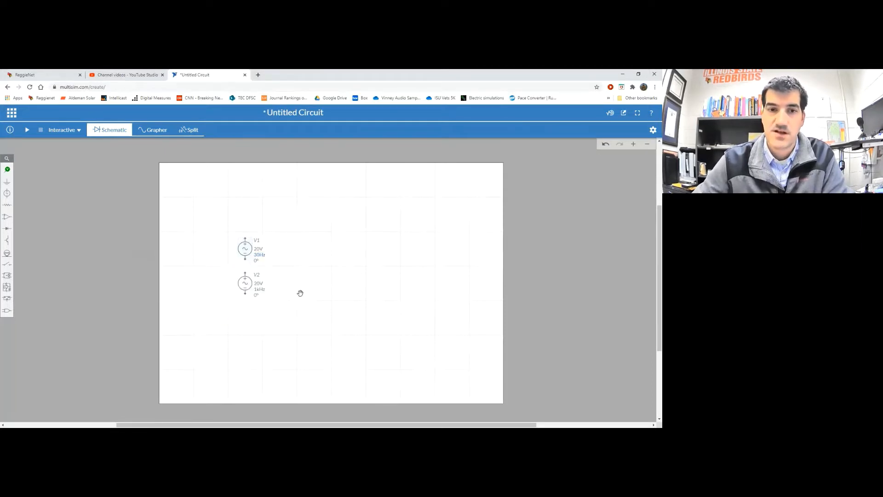
left_click(259, 289)
left_click(265, 300)
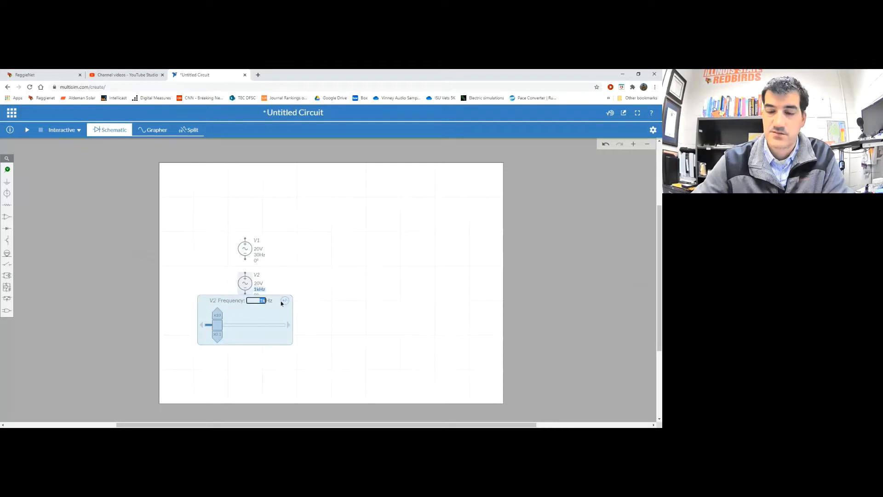
type("500")
key("Return")
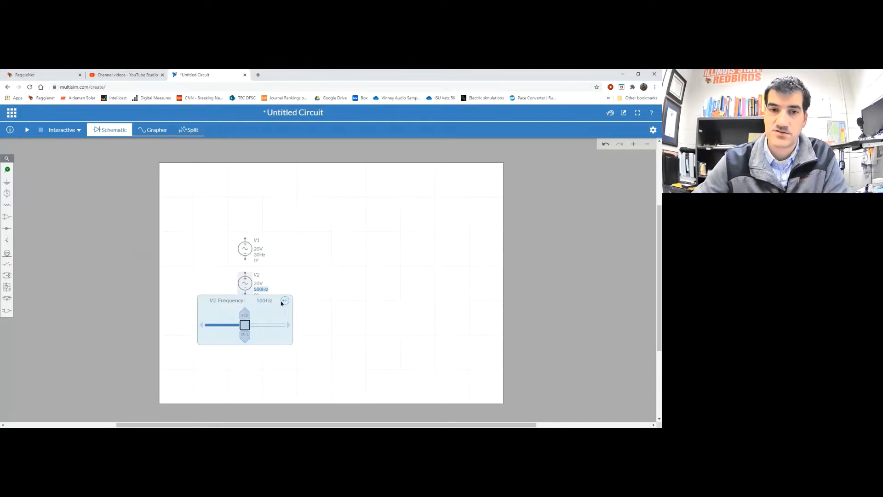
left_click(316, 255)
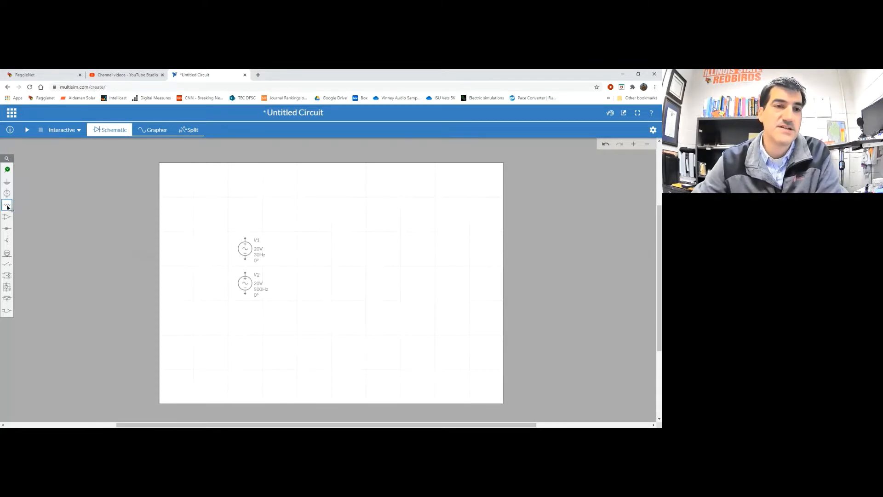
left_click(7, 208)
left_click(37, 220)
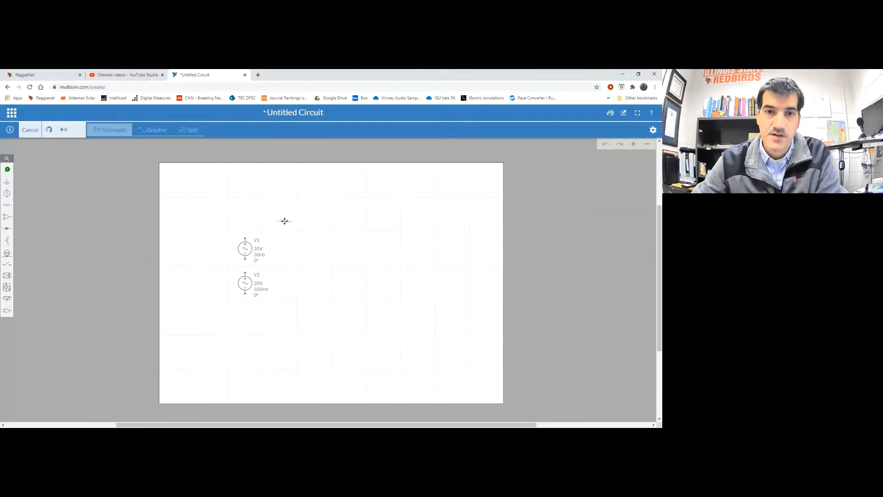
Place 1kΩ resistor R1 above the sources and a vertical 1µF capacitor C1 beside V2
left_click(285, 222)
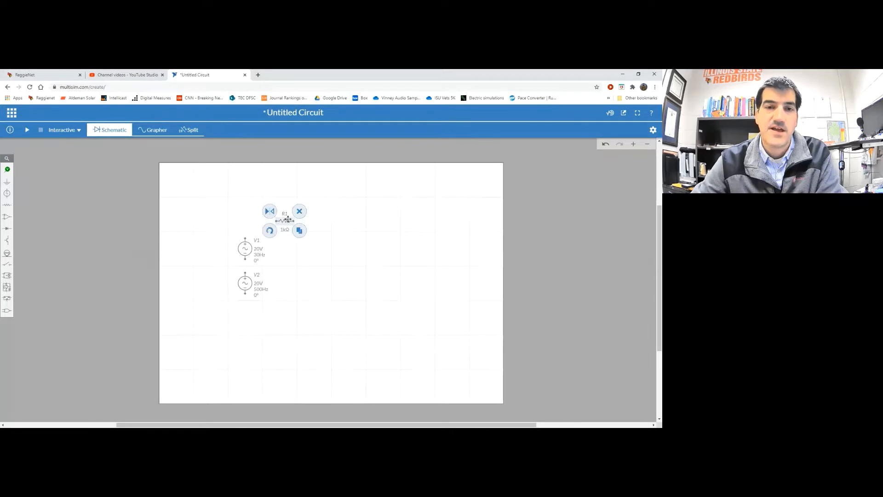
left_click(8, 207)
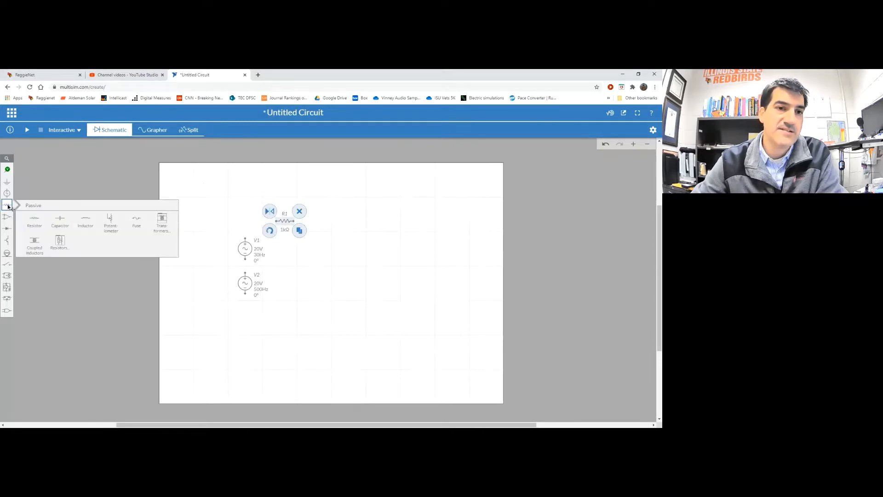
left_click(60, 218)
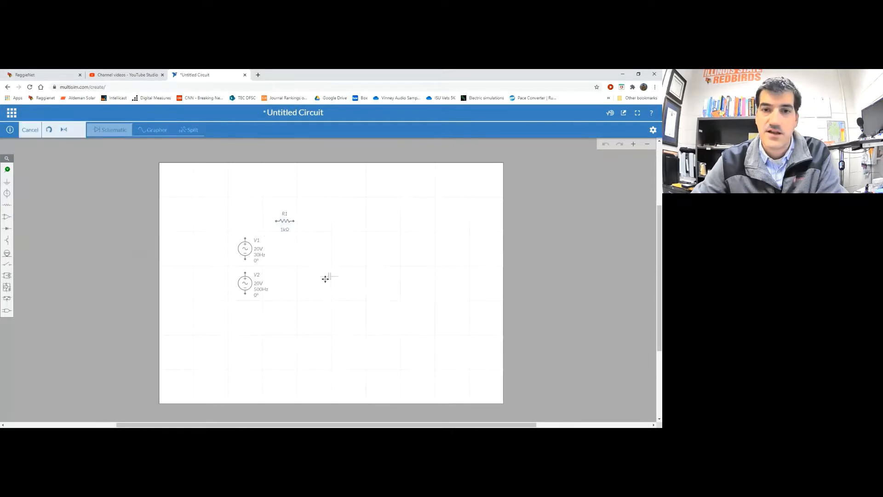
left_click(325, 276)
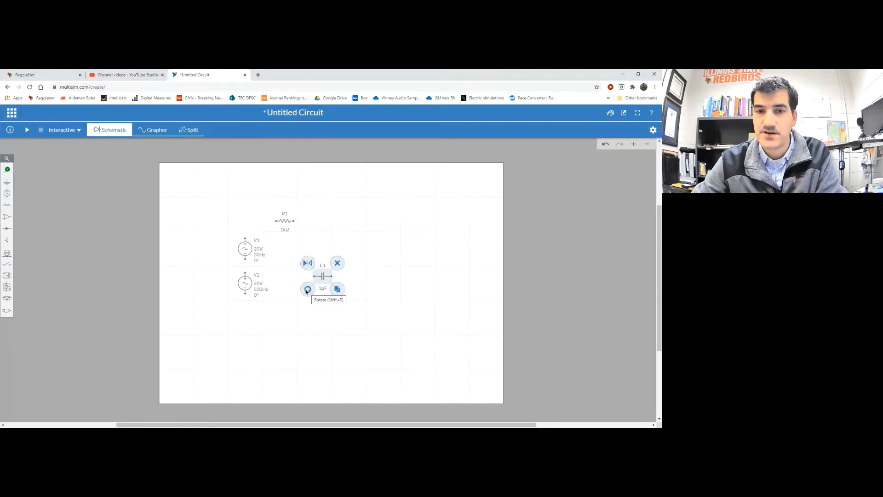
left_click(308, 289)
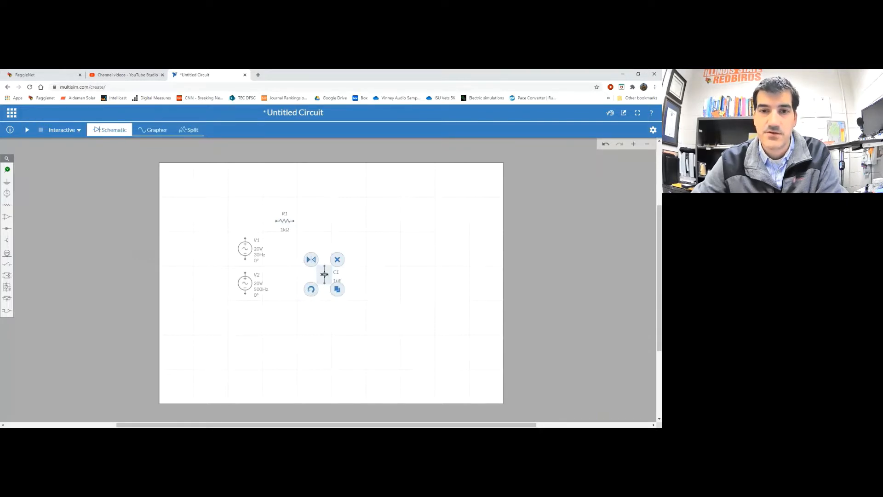
left_click_drag(324, 275, 305, 282)
left_click(349, 240)
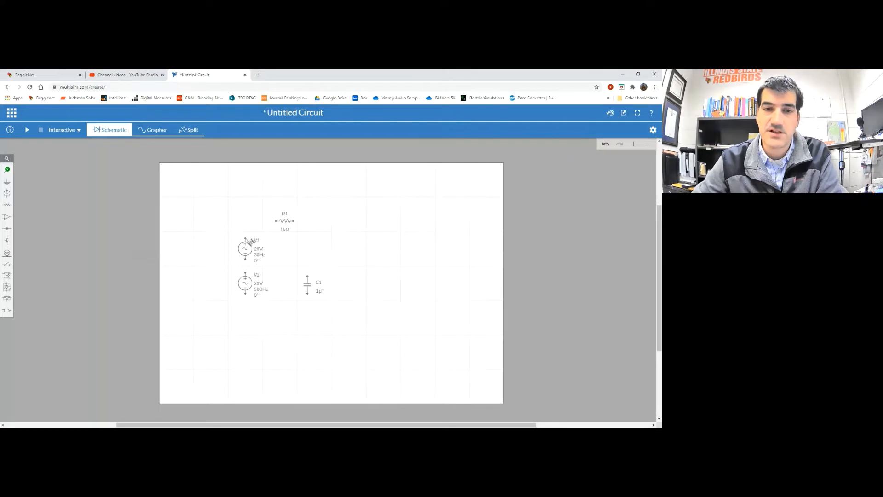
Wire V1 to R1, R1 to C1's top, C1's bottom to V2's bottom, and V2 back to V1
left_click(249, 239)
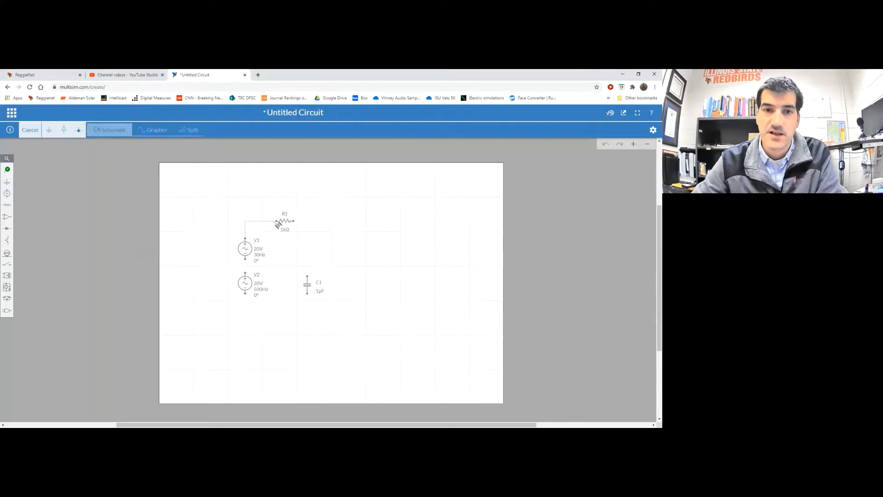
left_click(278, 223)
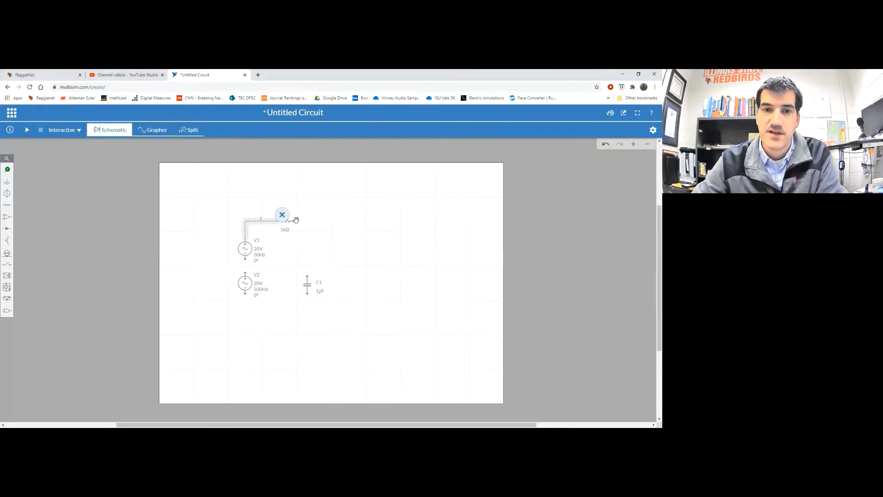
left_click(312, 203)
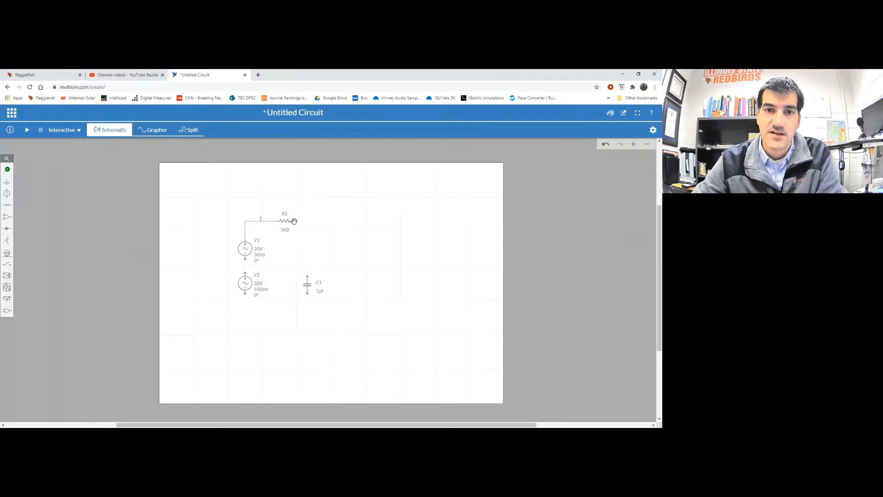
left_click(292, 221)
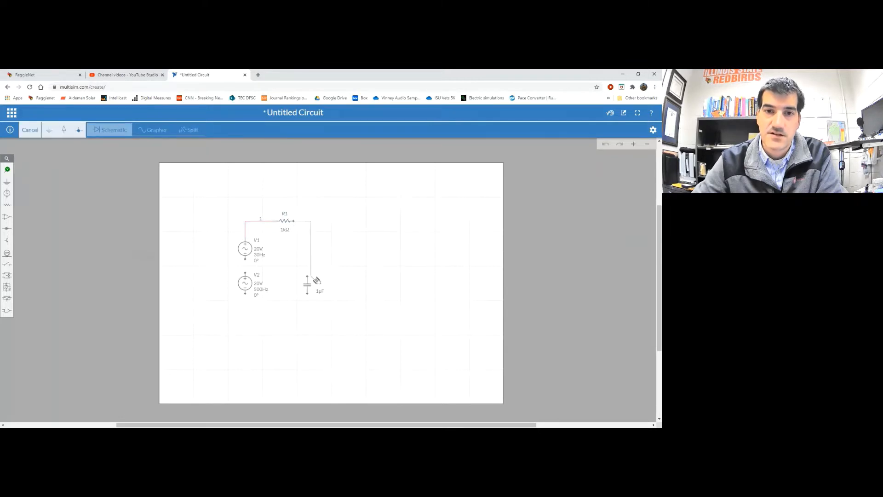
left_click(312, 280)
left_click(352, 263)
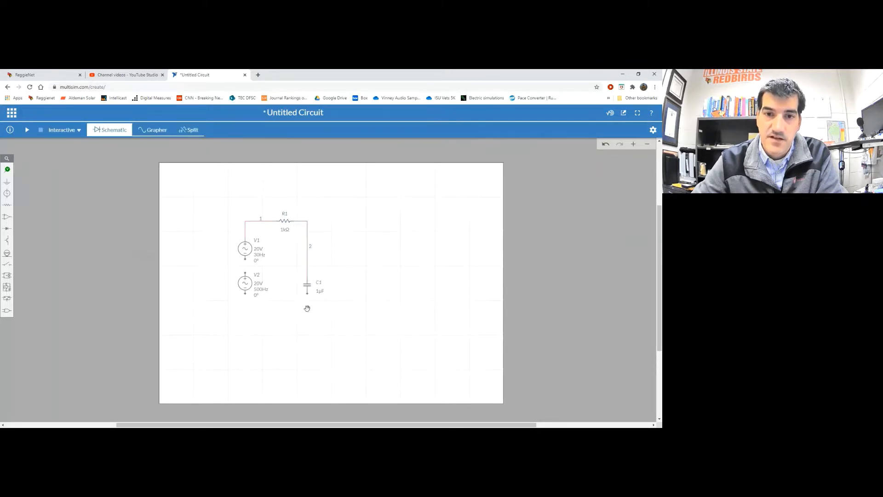
left_click(307, 295)
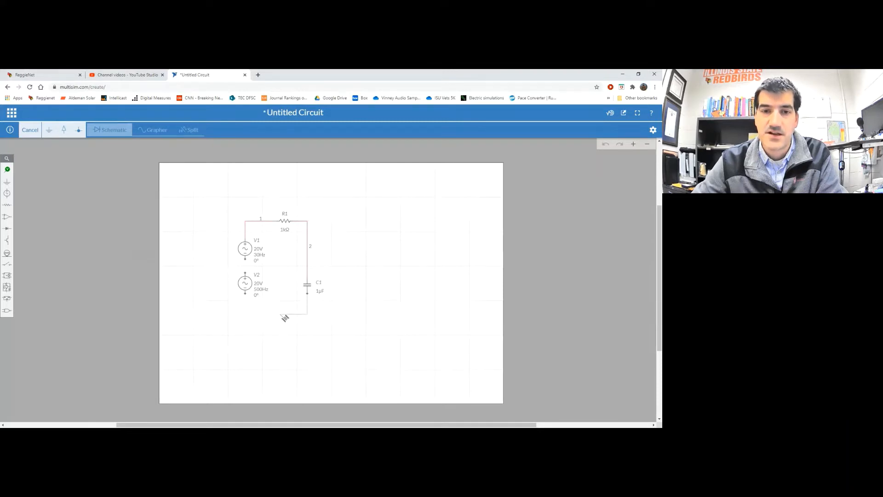
left_click(249, 295)
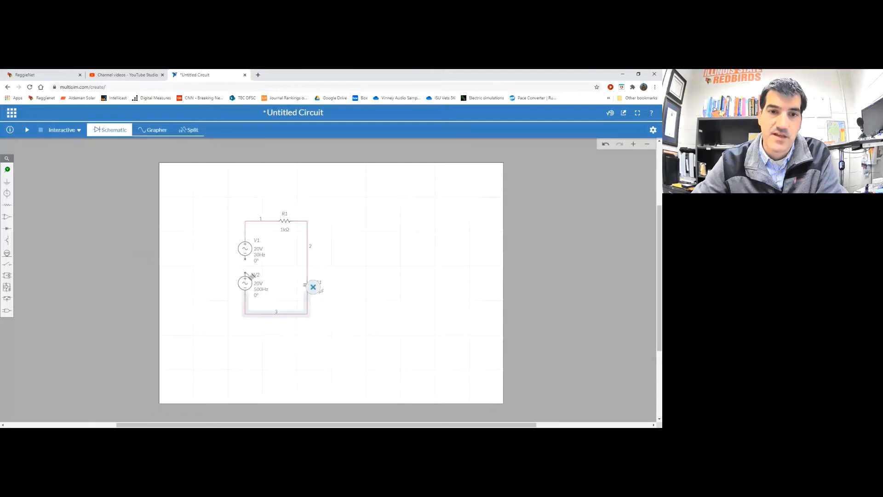
left_click(247, 259)
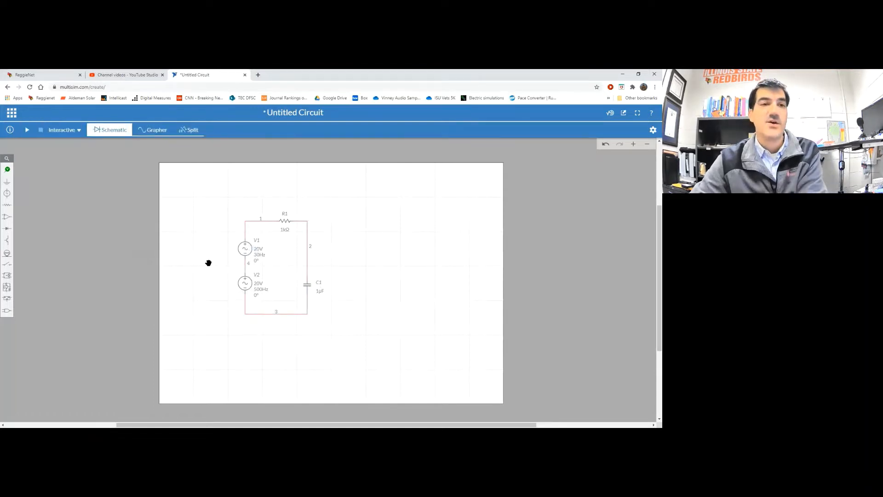
Place a ground on the bottom node 0 and switch to the Split schematic-and-grapher view
left_click(7, 183)
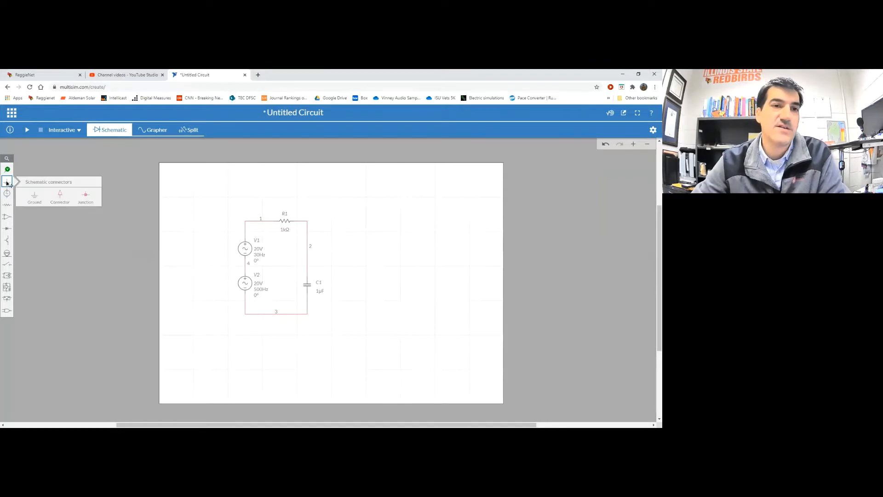
left_click(28, 195)
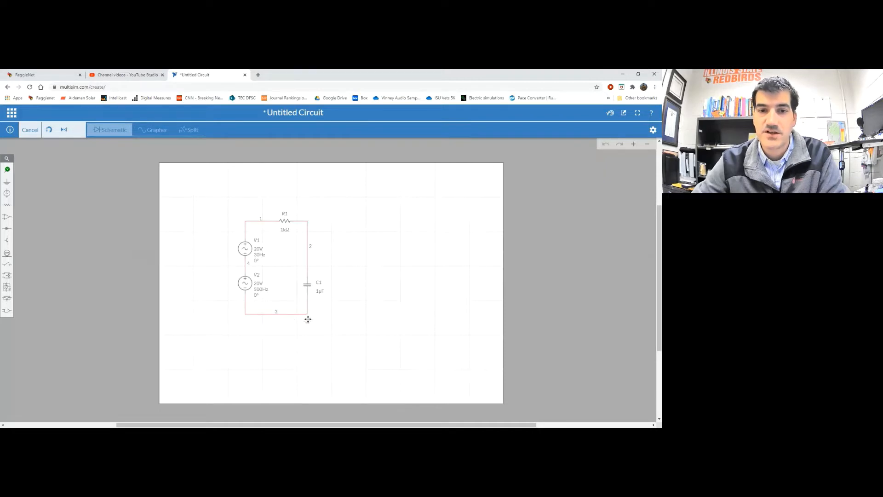
left_click(244, 315)
left_click(214, 285)
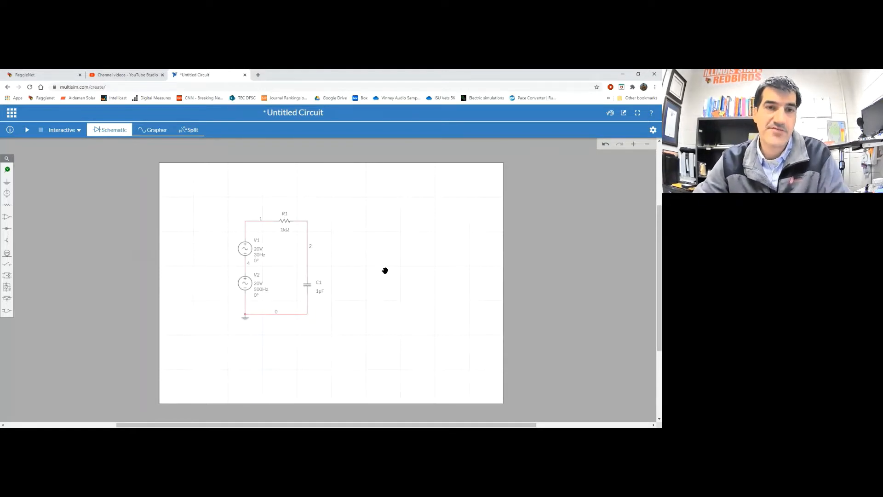
left_click(191, 131)
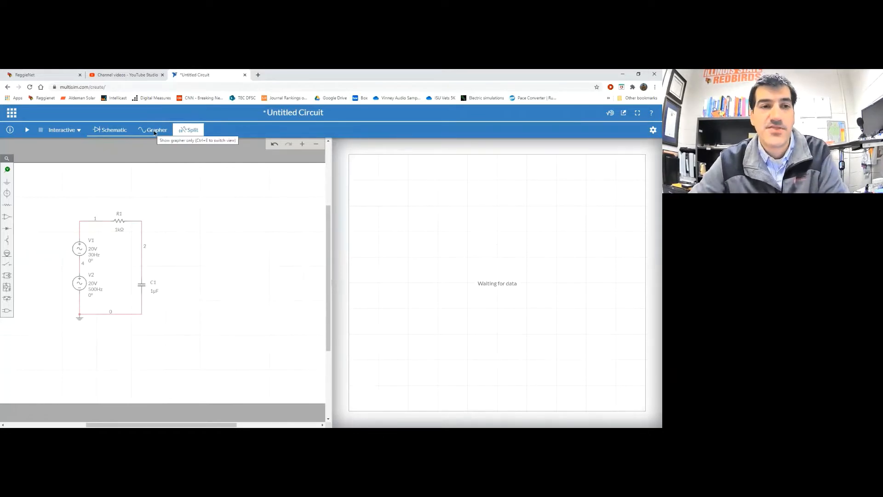
Keep Interactive as the analysis type and run the simulation
left_click(61, 131)
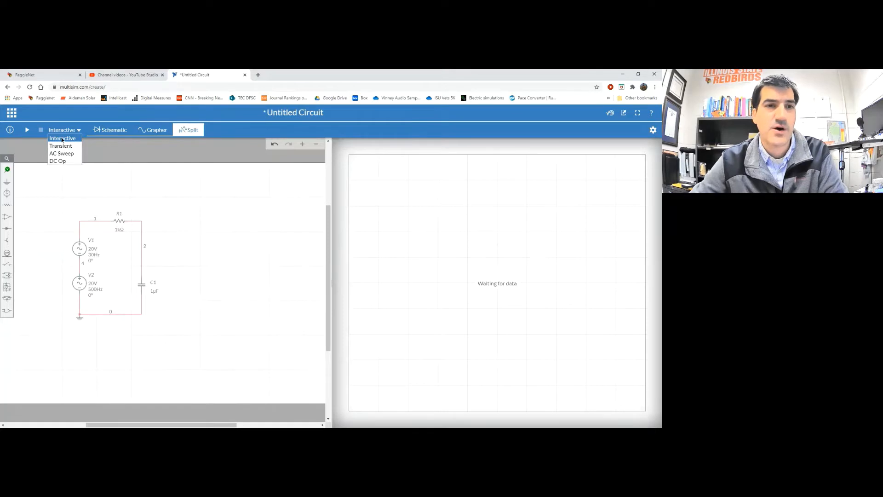
left_click(63, 139)
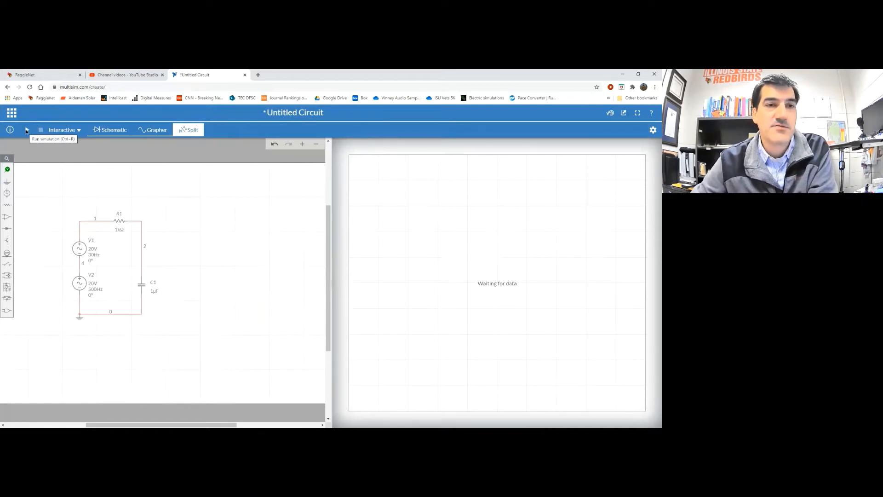
left_click(26, 130)
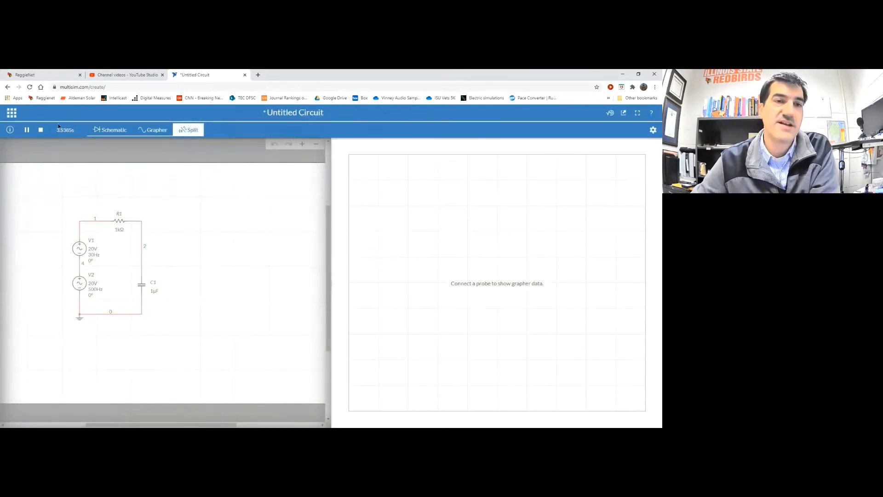
Stop the running interactive simulation from the toolbar
left_click(40, 131)
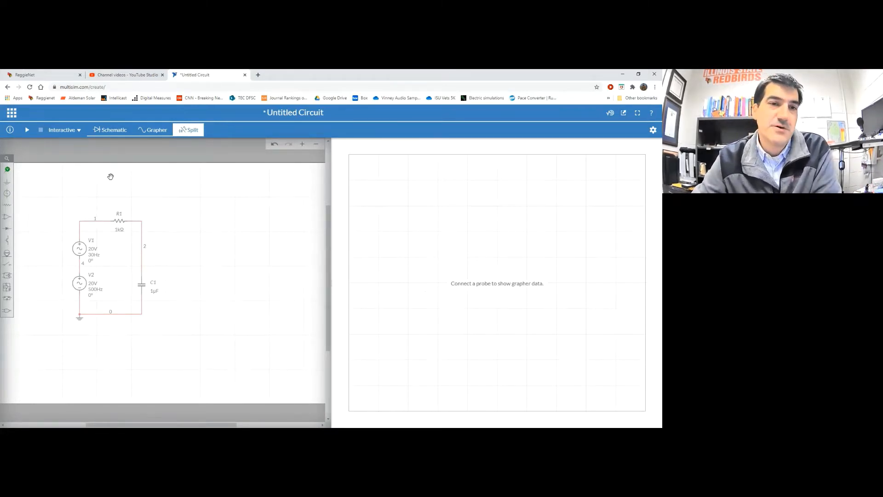
Attach voltage probe PR1 to node 1 on the left of R1
left_click(7, 170)
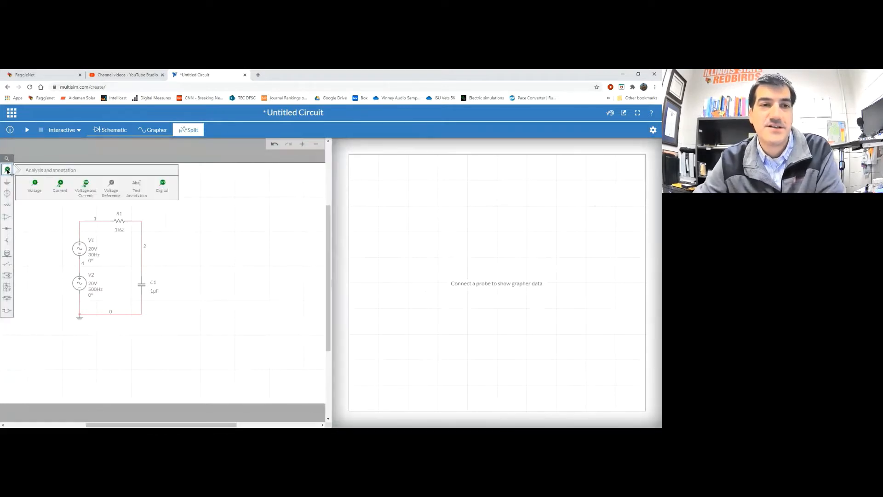
left_click(34, 185)
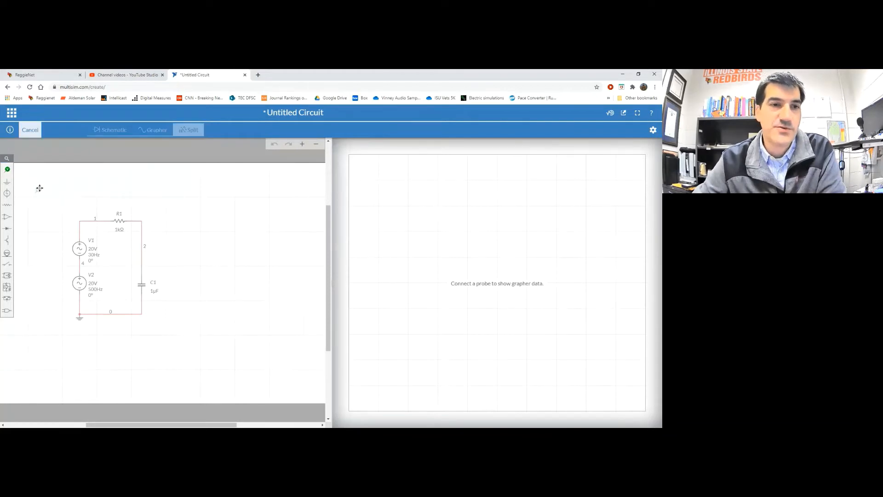
left_click(84, 212)
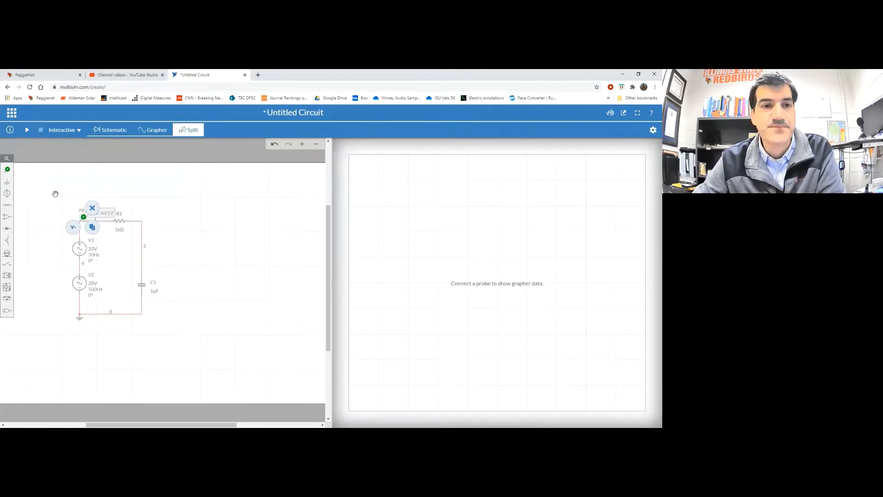
left_click(55, 193)
Place voltage probe PR2 at the node between R1 and C1
left_click(7, 170)
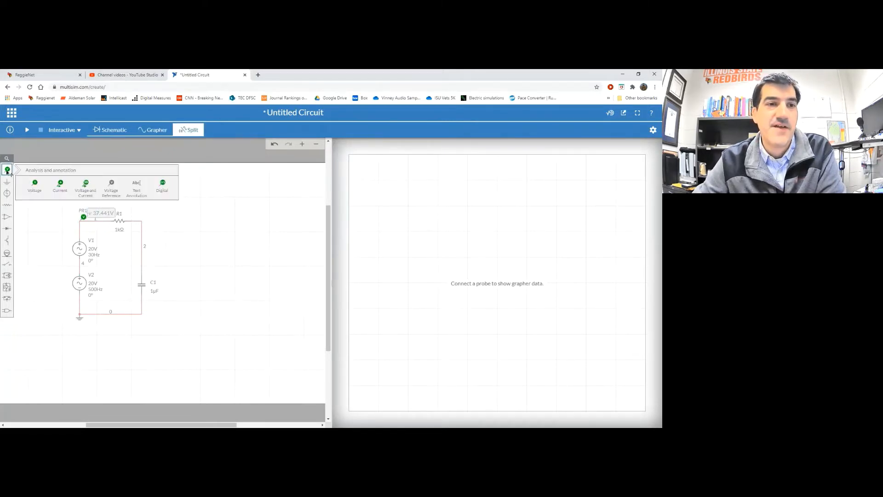
left_click(31, 183)
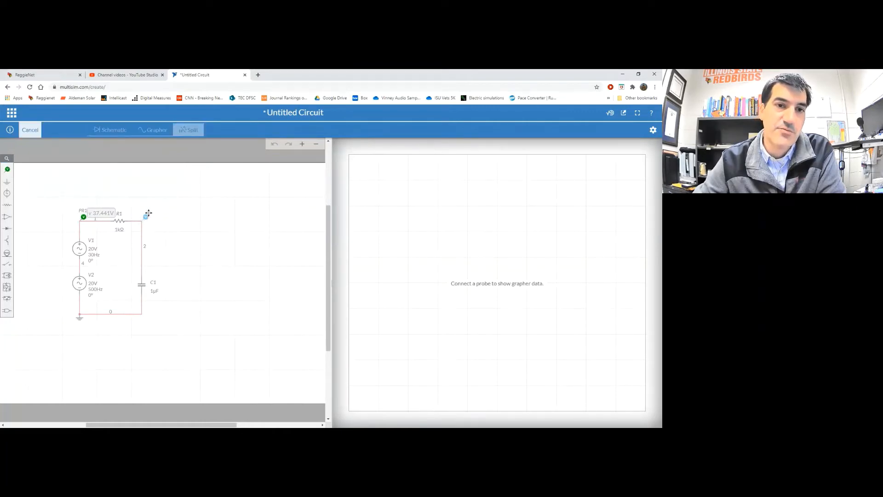
left_click(146, 216)
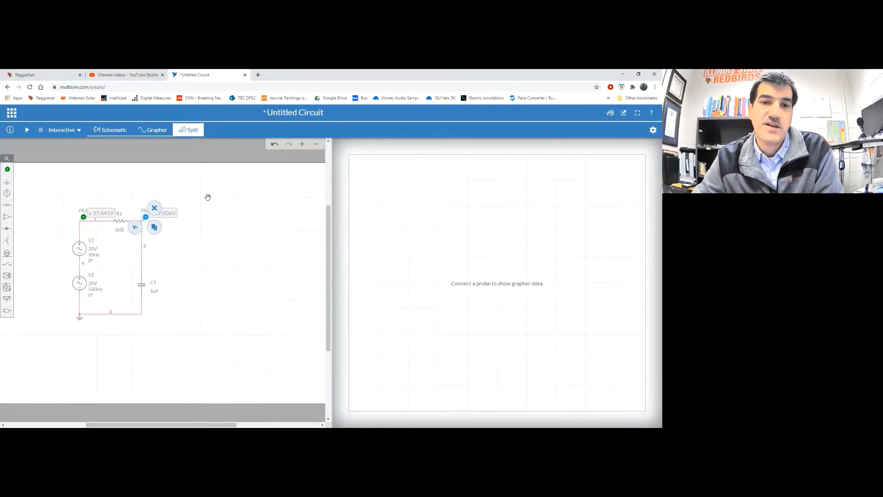
left_click(193, 190)
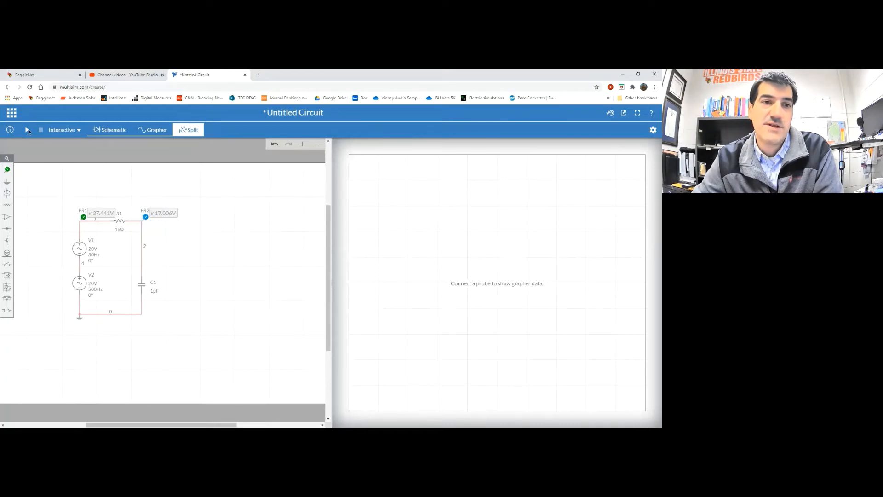
Run the simulation until PR1 and PR2 voltage traces plot, then stop it
left_click(27, 130)
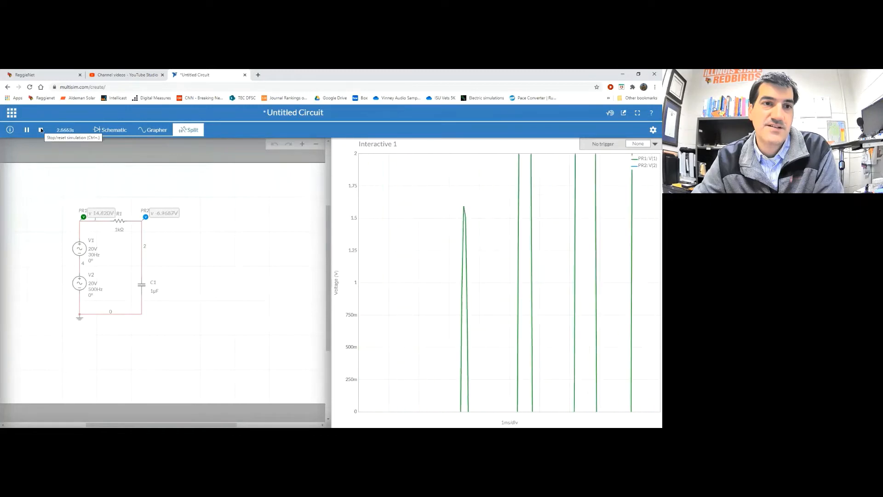
left_click(40, 131)
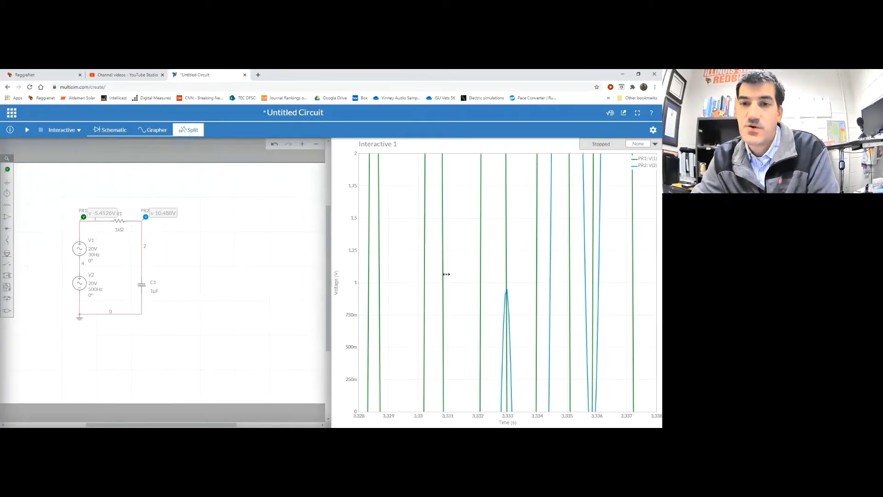
Zoom out the grapher's time and voltage axes until both probe traces are visible
scroll(446, 276, "down", 4)
scroll(350, 299, "down", 2)
scroll(350, 300, "down", 3)
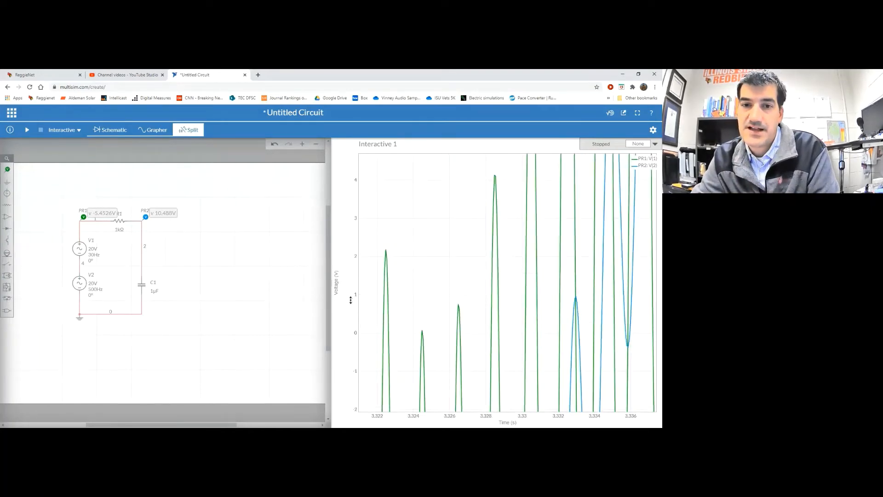
scroll(501, 415, "down", 3)
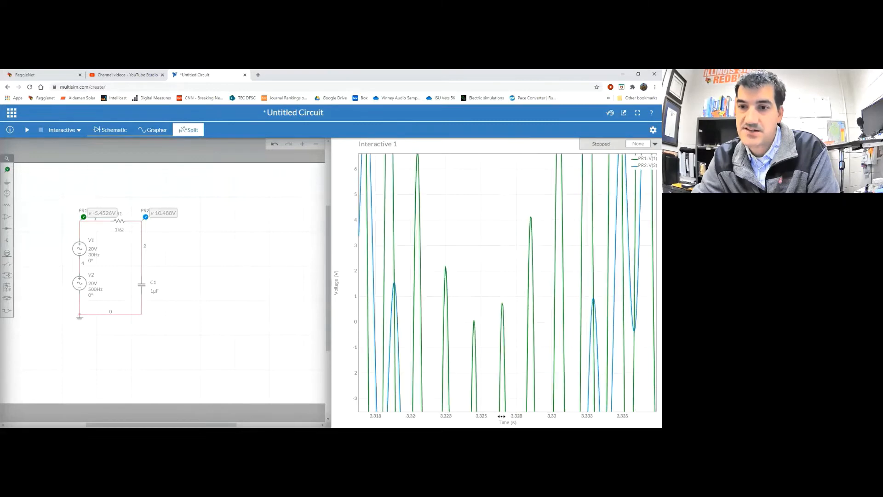
scroll(495, 412, "up", 5)
scroll(339, 300, "down", 3)
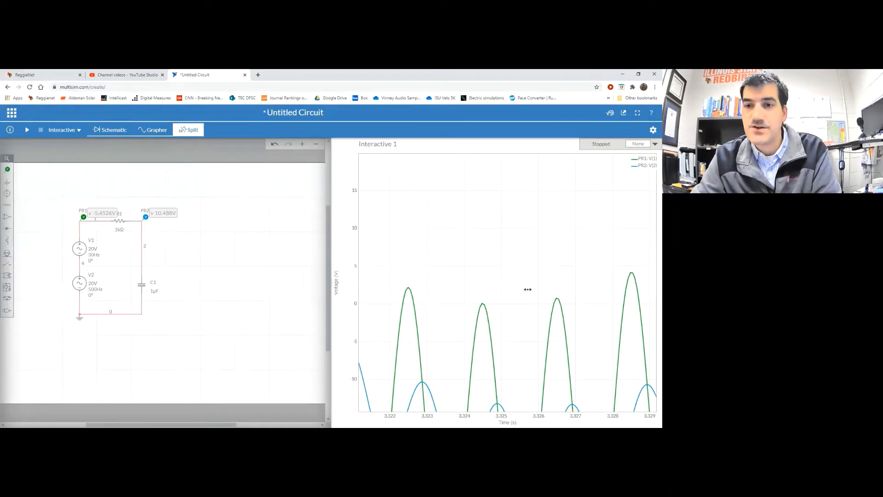
In the graph's Axes settings, set Time Minimum to 0 and Maximum to 0.1 s
left_click(652, 131)
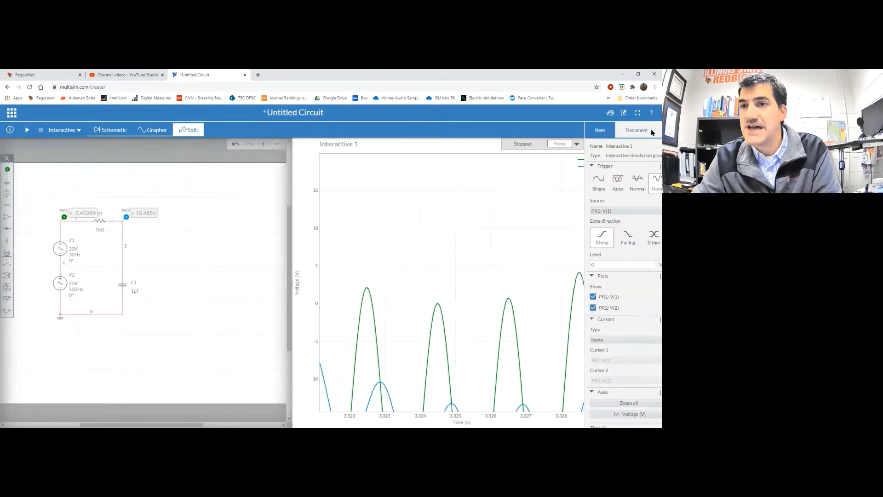
scroll(629, 247, "down", 1)
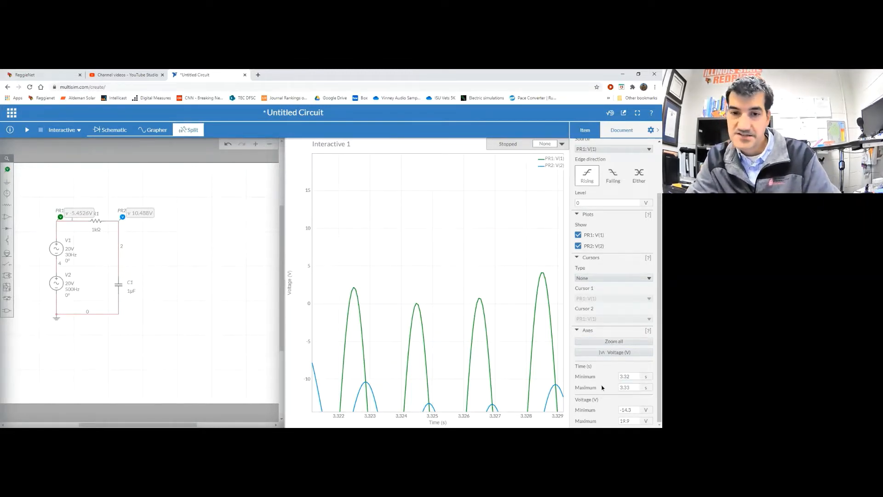
left_click_drag(631, 376, 611, 377)
type("0")
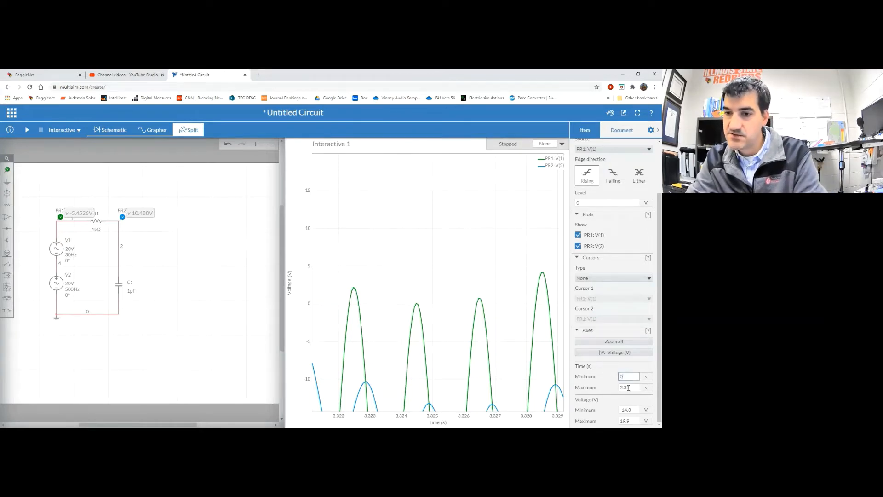
key("Tab")
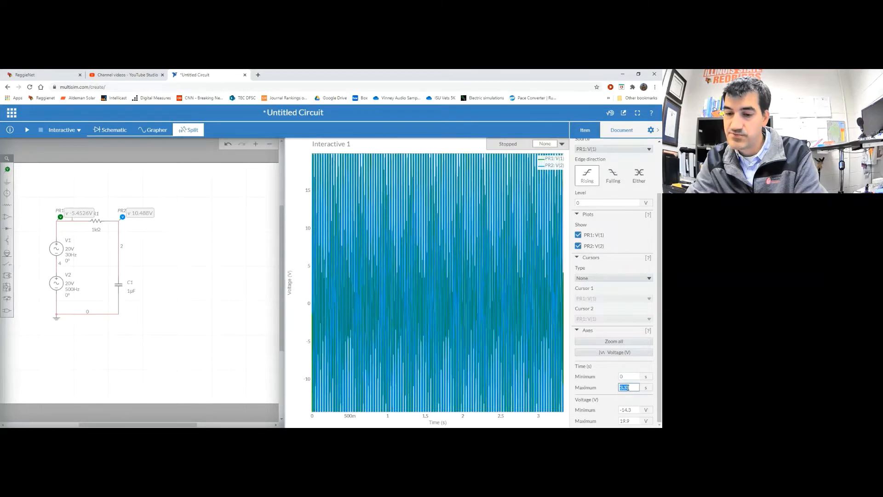
type("0.")
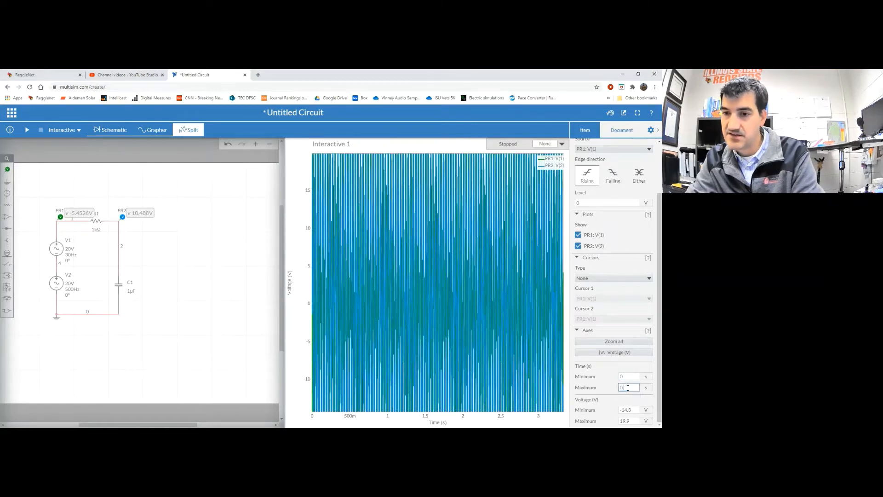
type("1")
key("Return")
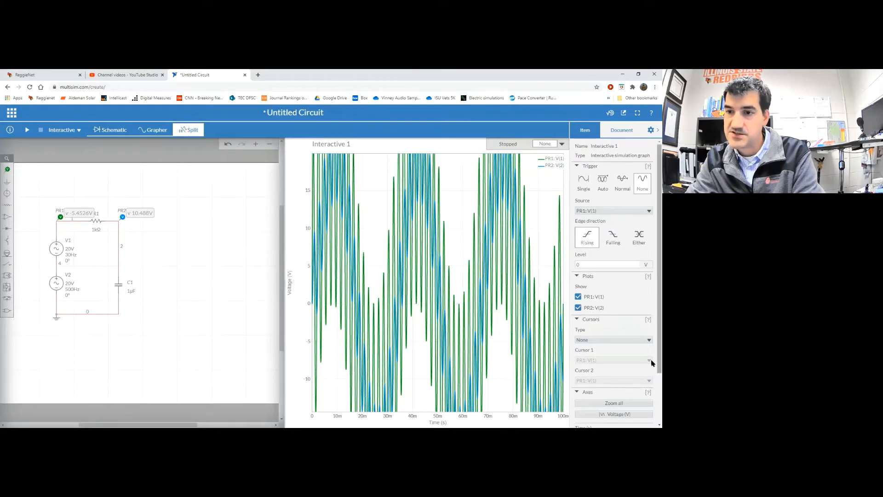
Set the voltage axis minimum to -45 V and enter 45 as the maximum
scroll(650, 396, "down", 2)
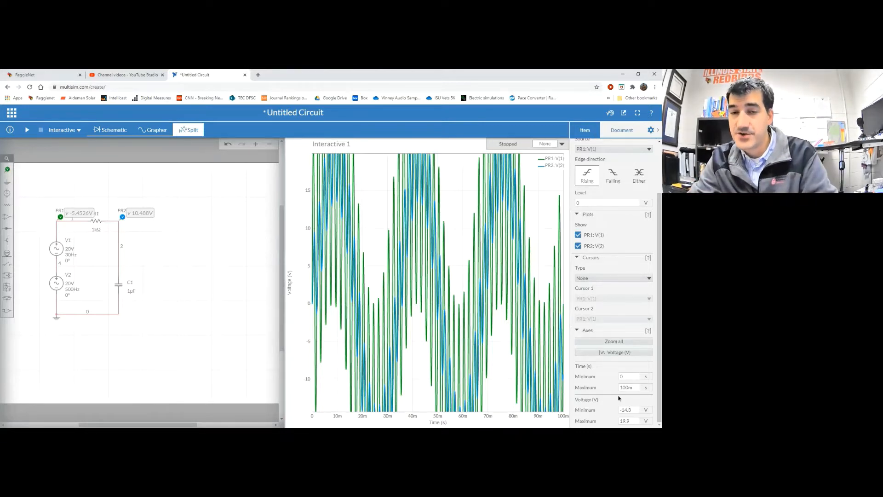
left_click_drag(634, 409, 606, 410)
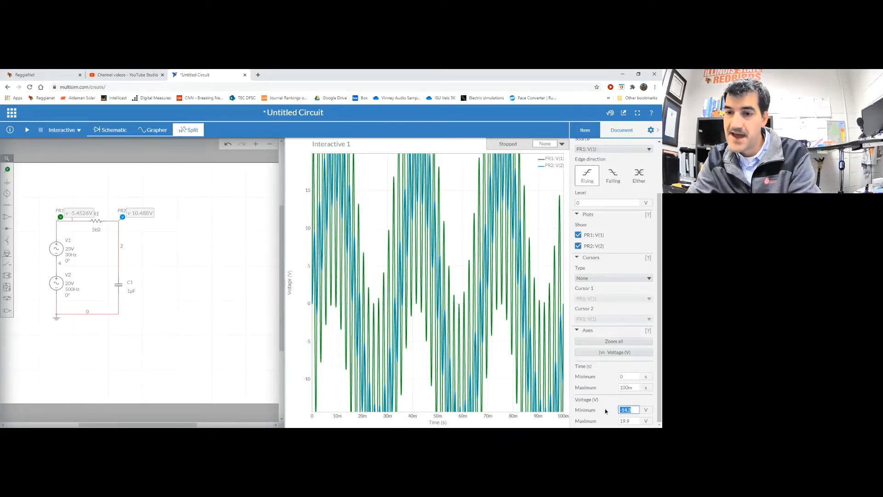
type("45")
left_click(630, 419)
left_click_drag(626, 410, 585, 411)
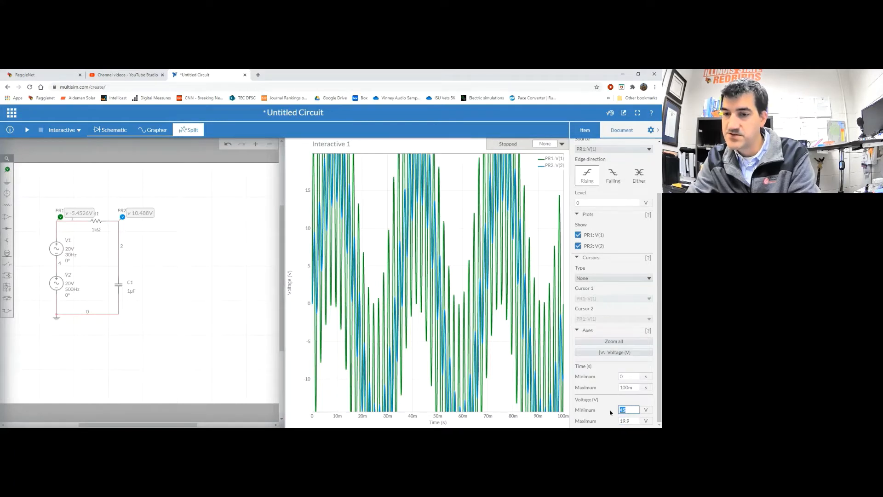
type("-45")
left_click(632, 420)
type("45")
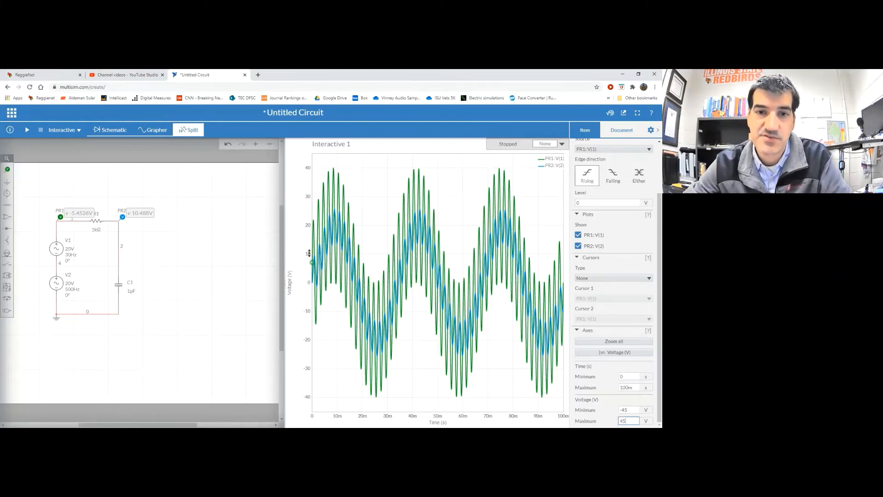
Select capacitor C1, currently 1µF, to show its capacitance slider
mouse_move(313, 224)
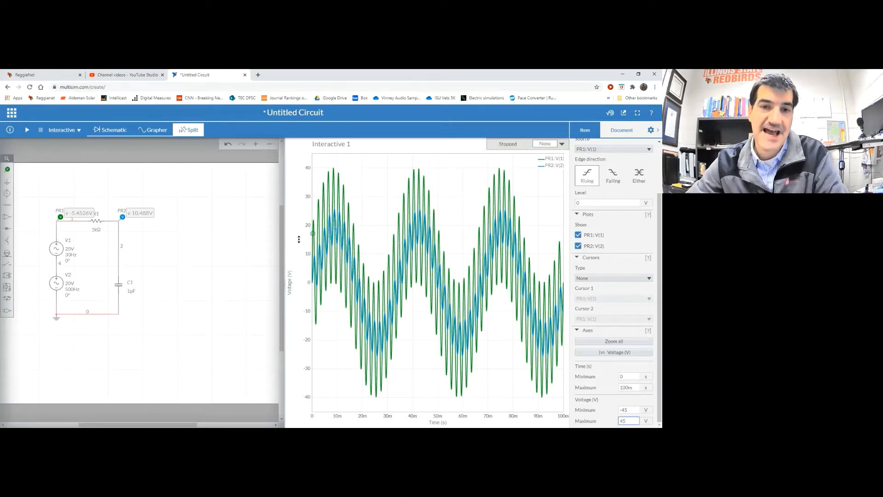
left_click(129, 293)
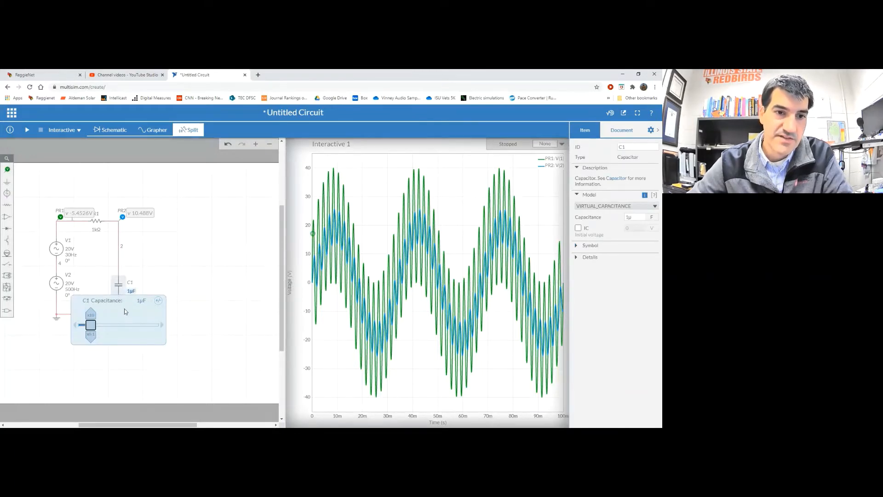
Change C1's capacitance from 1µF to 2µF and restart the simulation
left_click(140, 301)
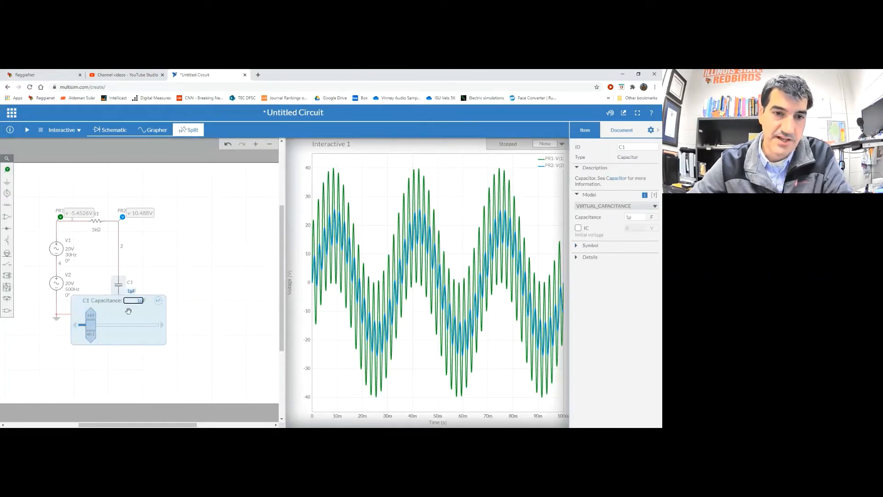
key("BackSpace")
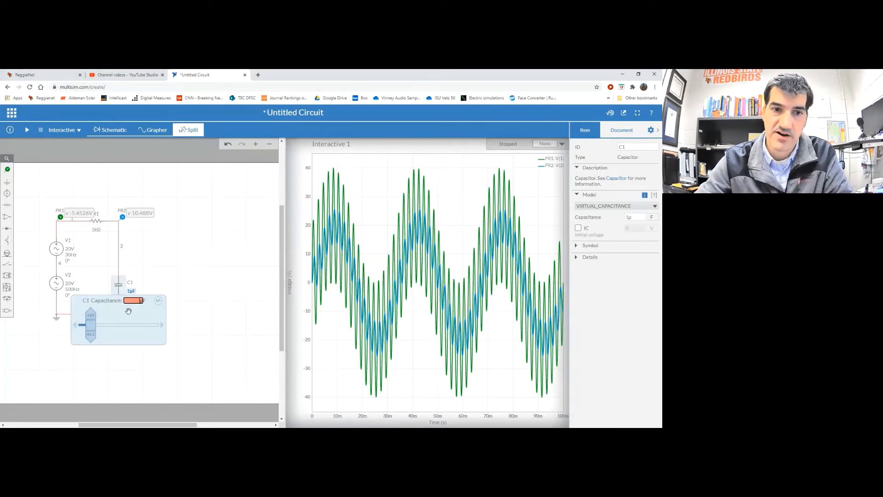
type("2")
key("Return")
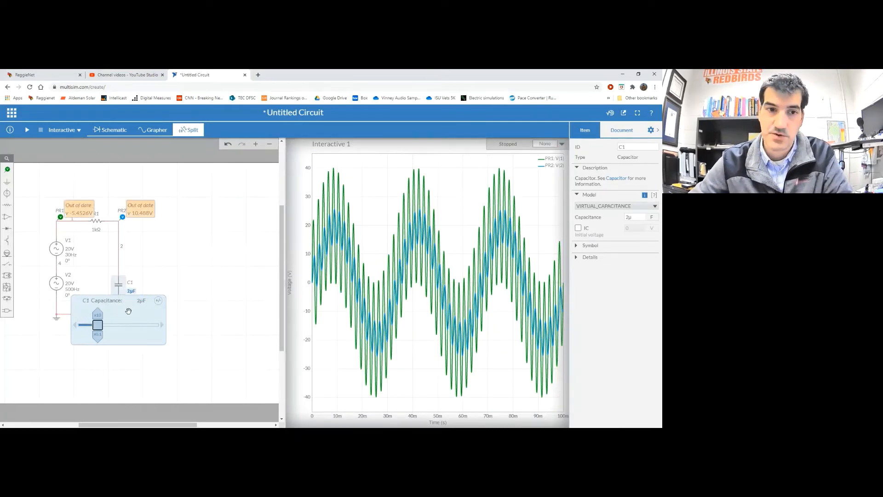
left_click(217, 251)
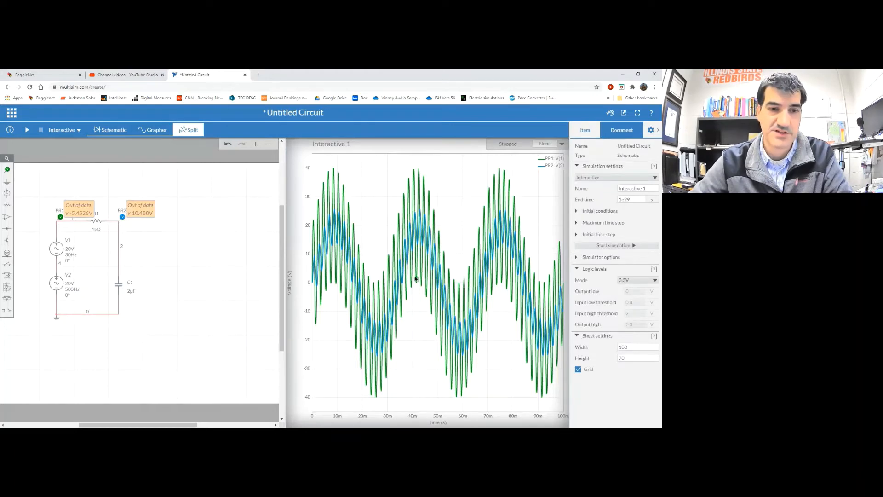
left_click(28, 131)
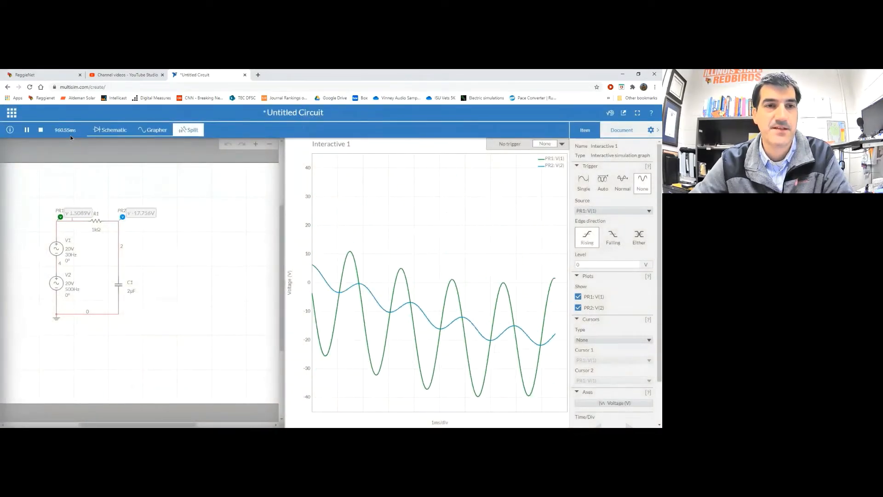
Stop the 2µF simulation, leaving probe readings of −6.6980V and 16.234V
left_click(41, 130)
Set the graph's Time Minimum to 0 to show the 2µF waveforms over 0–100 ms
scroll(629, 332, "down", 1)
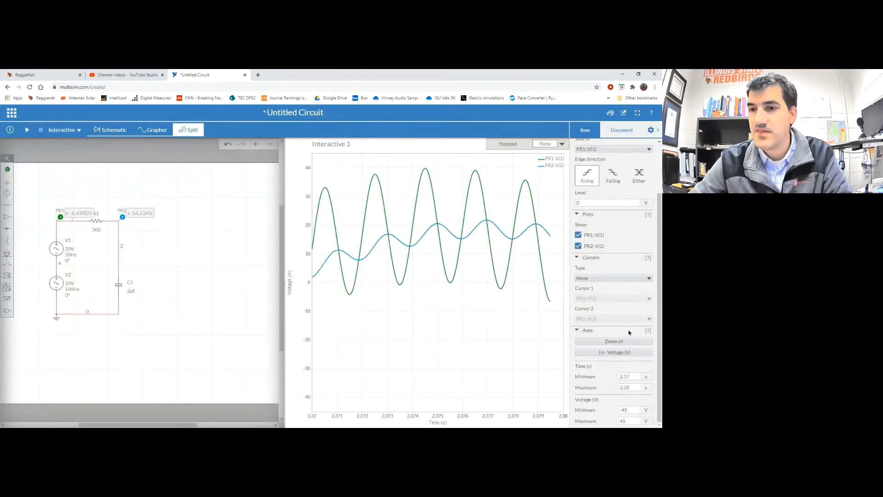
double_click(635, 377)
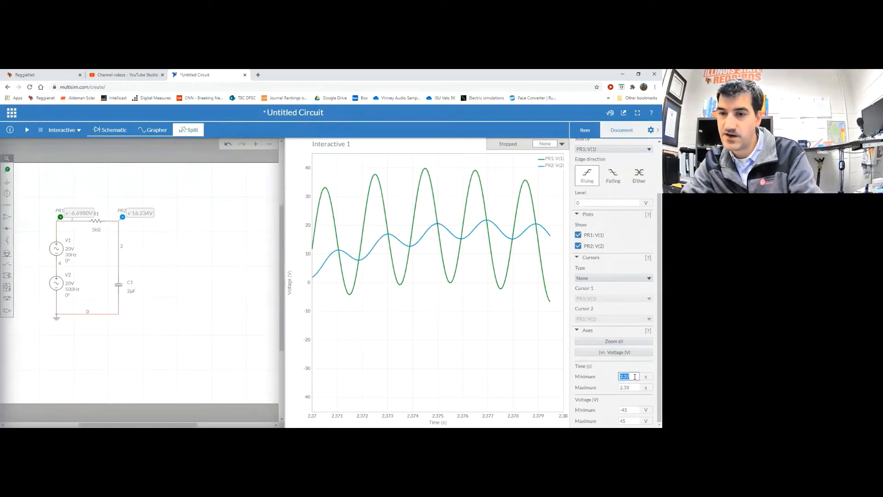
type("0")
key("Return")
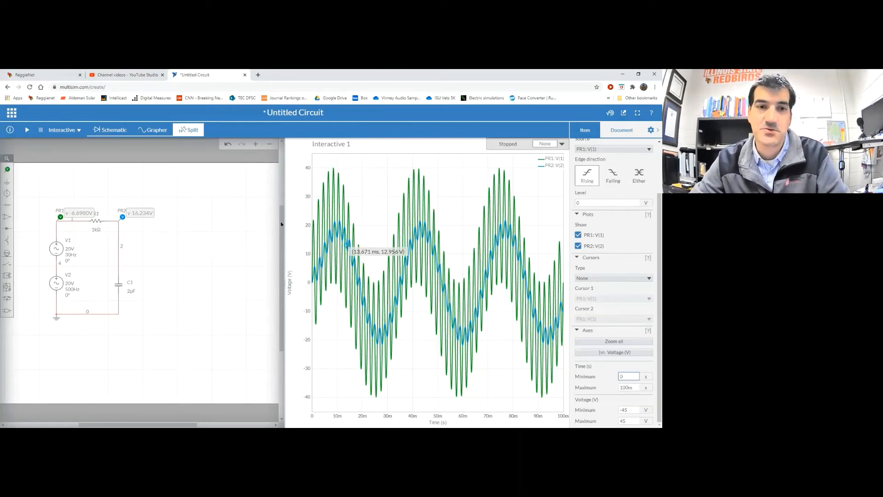
Change capacitor C1's capacitance from 2µF to 4µF
left_click(130, 292)
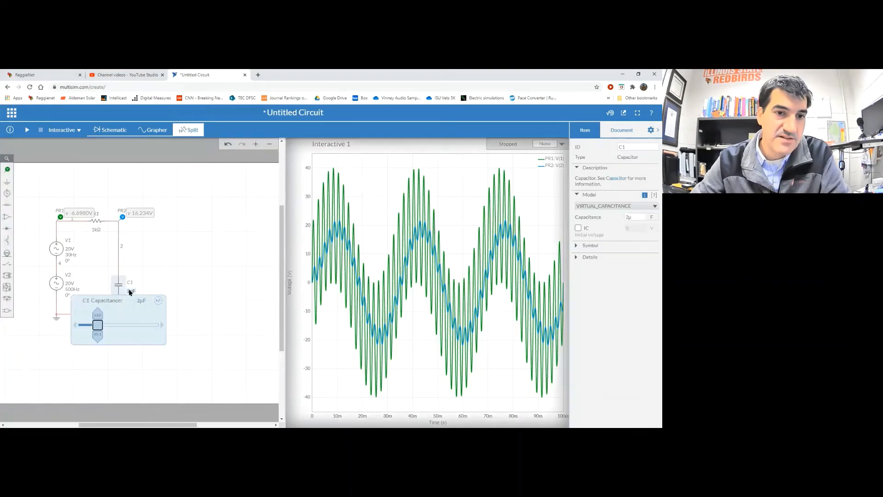
left_click(139, 300)
key("Left")
key("Delete")
type("4")
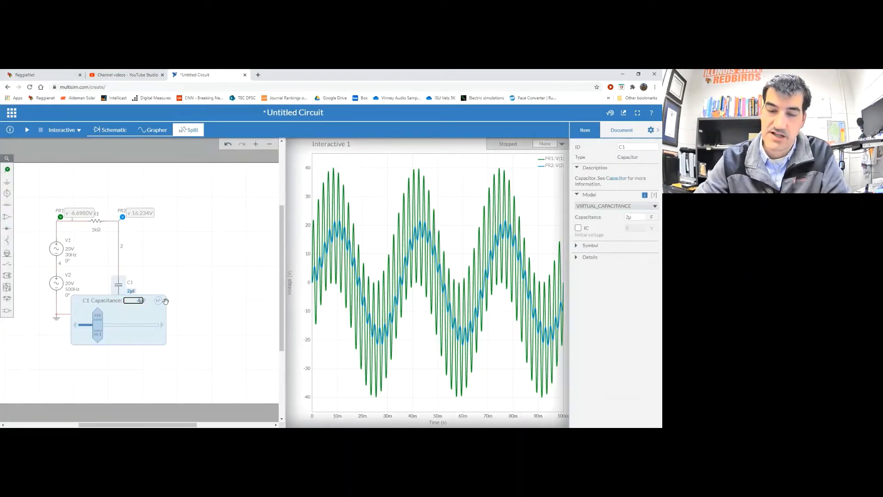
key("Return")
left_click(193, 252)
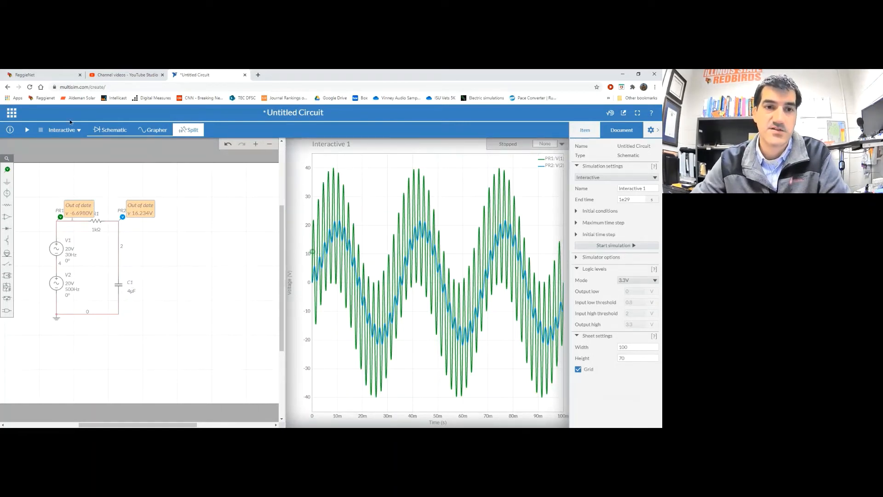
Run and stop the 4µF simulation, then enter 0 as the graph's Time Minimum
left_click(27, 130)
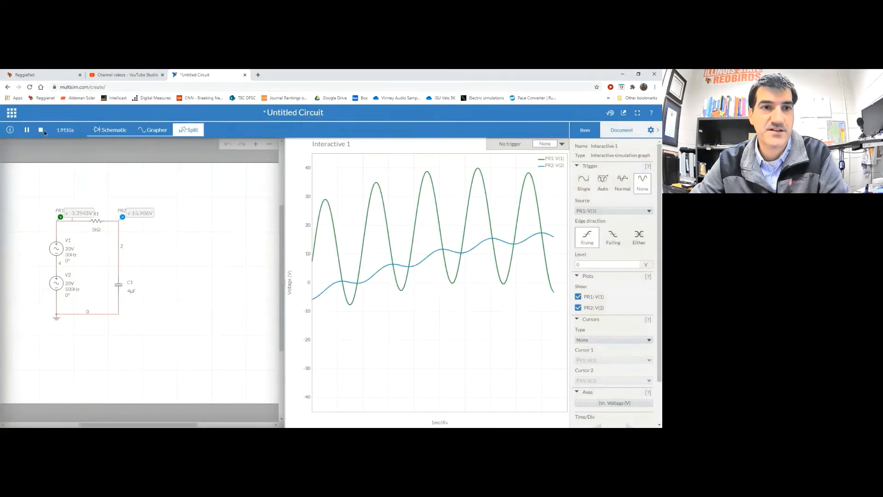
left_click(41, 131)
scroll(616, 322, "down", 1)
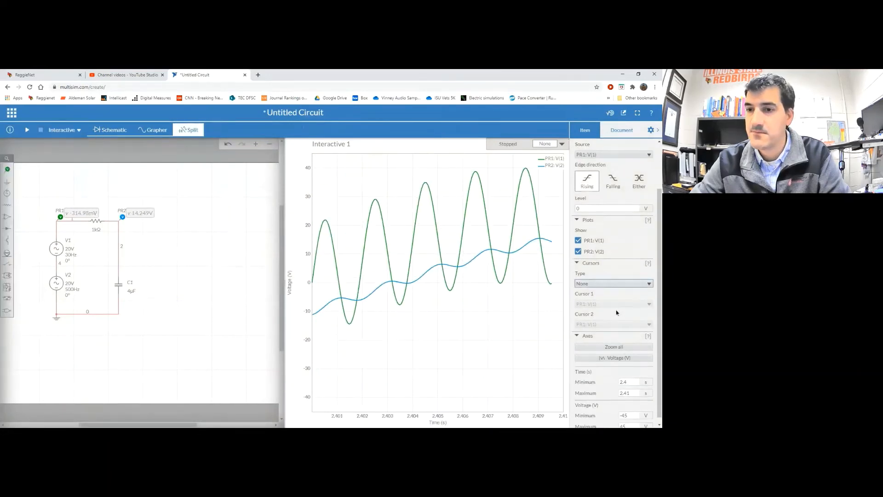
double_click(636, 375)
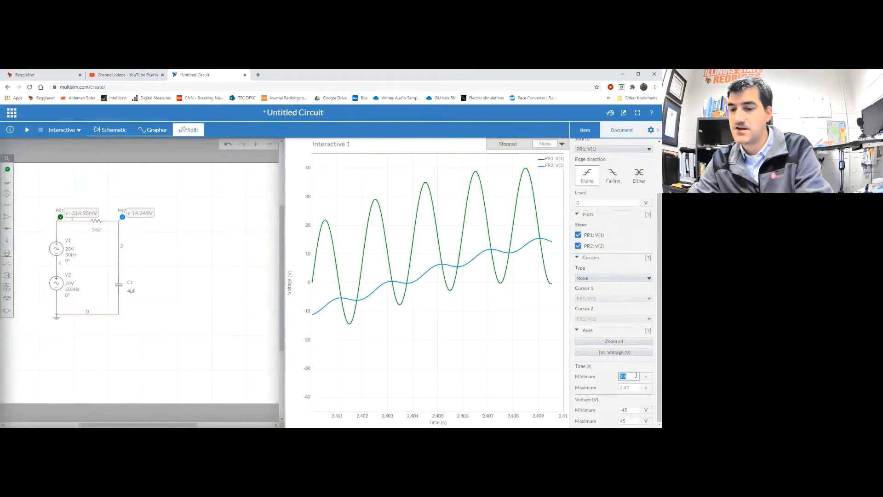
type("0")
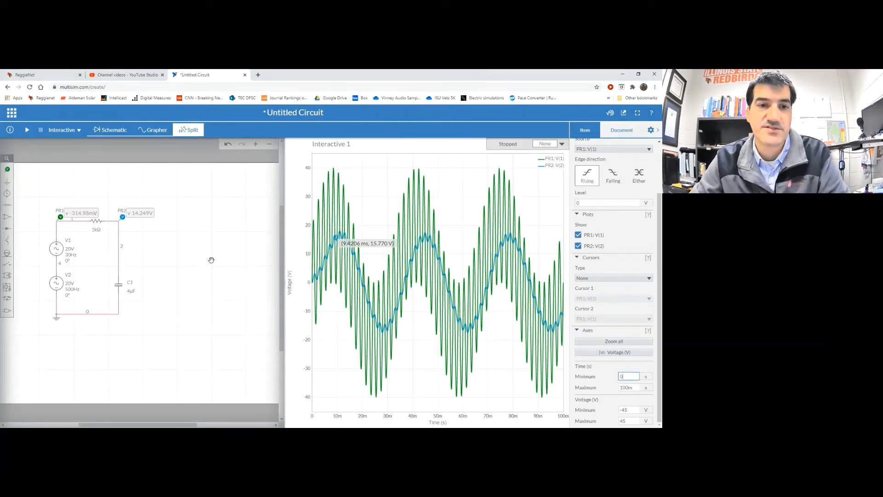
Change capacitor C1's capacitance from 4µF to 8µF
left_click(131, 292)
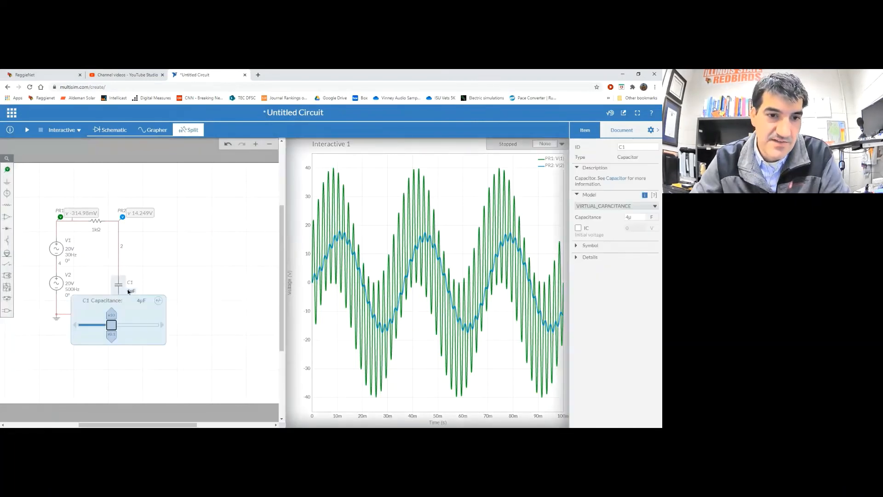
left_click(139, 300)
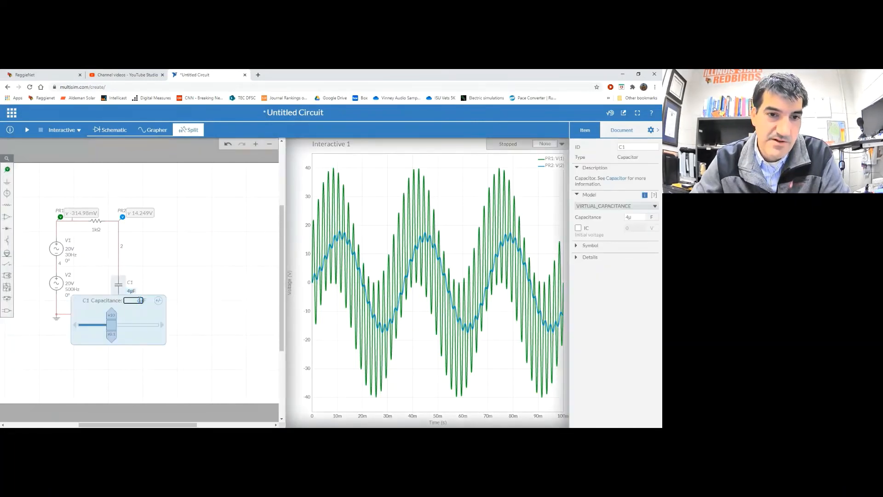
key("BackSpace")
type("8")
key("Return")
Run and stop the 8µF simulation, then set the graph's Time Minimum to 0
left_click(27, 130)
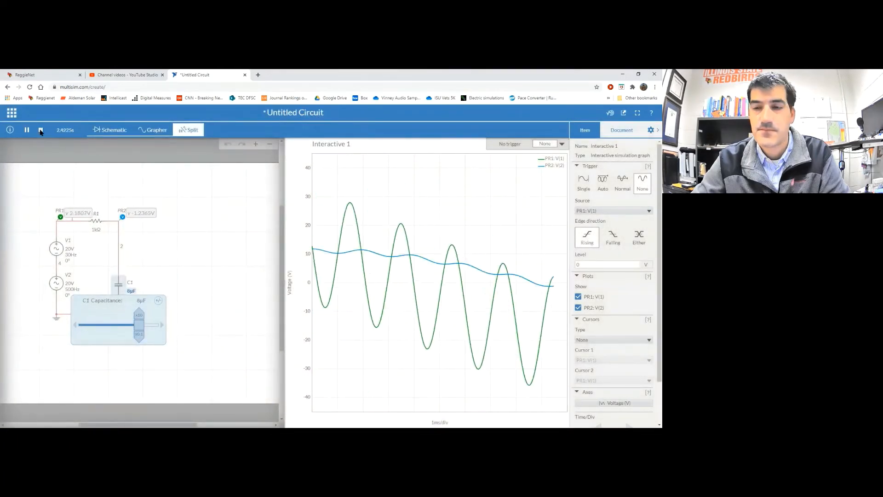
left_click(40, 130)
scroll(642, 302, "down", 2)
double_click(633, 376)
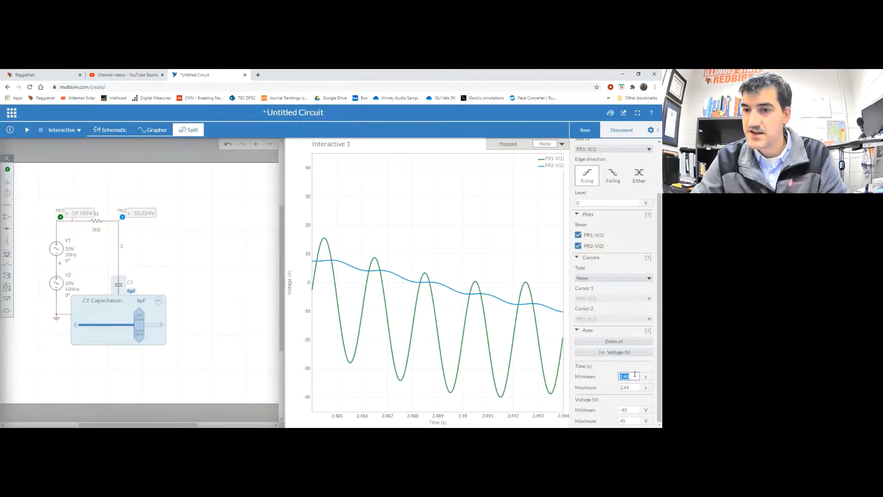
type("0")
key("Return")
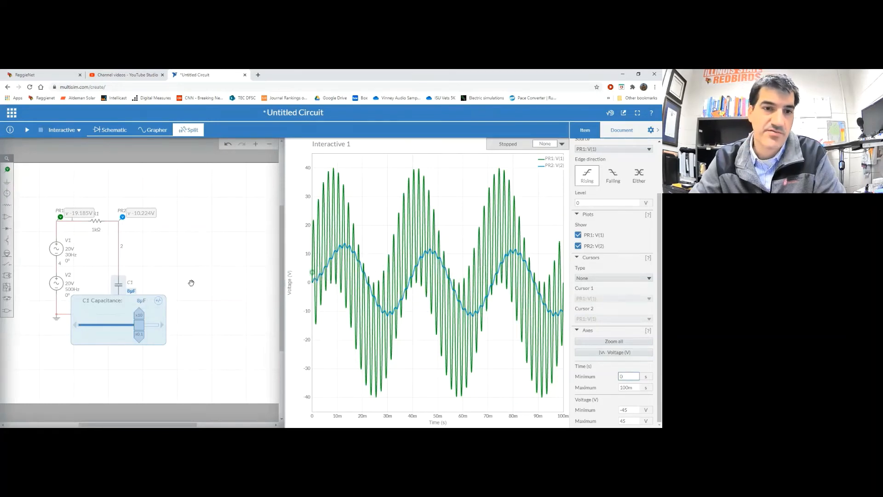
Change capacitor C1's capacitance from 8µF to 16µF
left_click(139, 301)
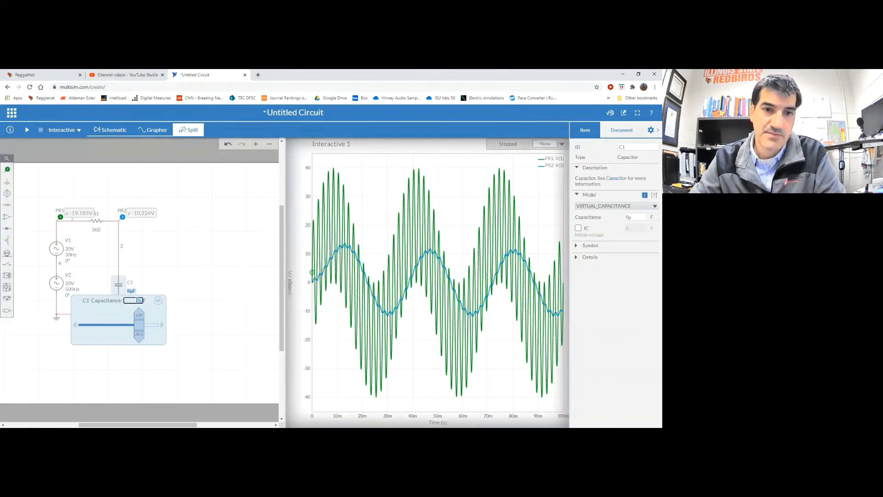
key("BackSpace")
type("16")
key("Return")
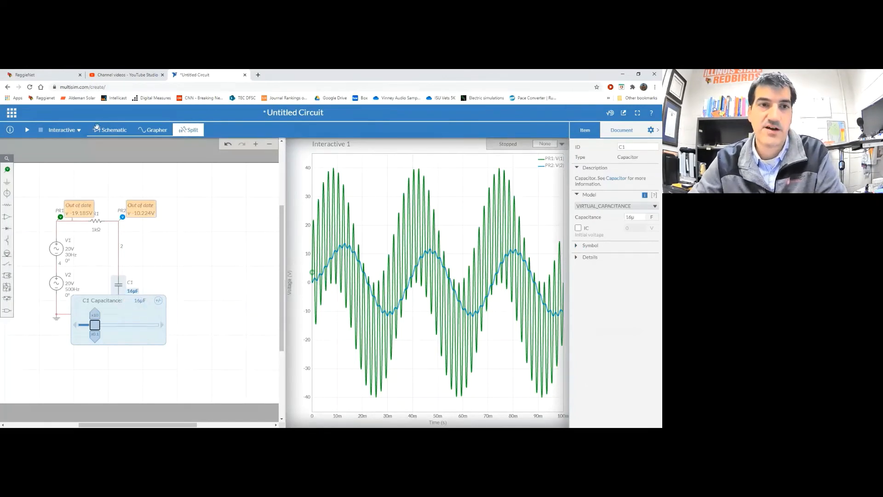
Rerun the simulation and set the time axis minimum to 0 to show 0–100 ms
left_click(28, 131)
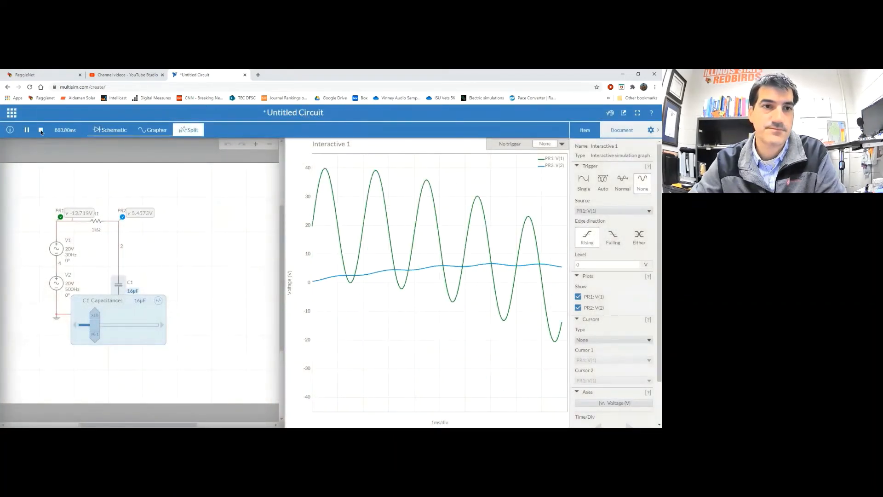
left_click(40, 130)
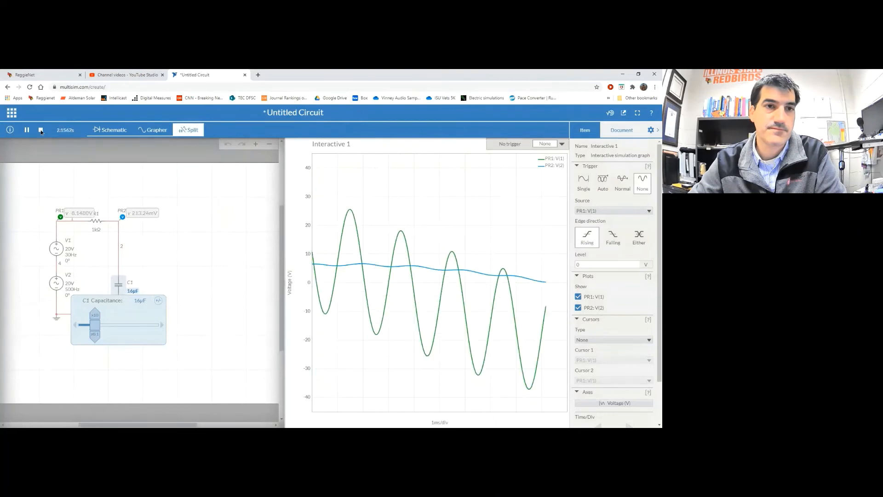
scroll(613, 359, "down", 2)
double_click(632, 377)
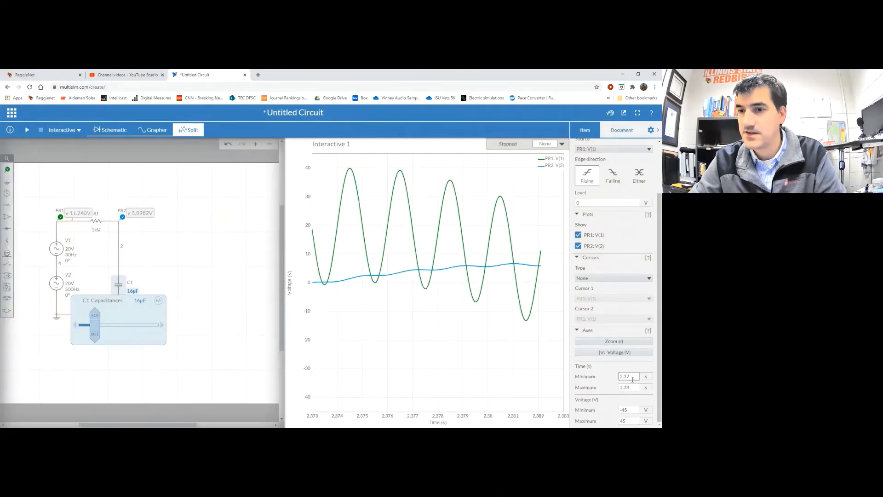
type("0")
key("Return")
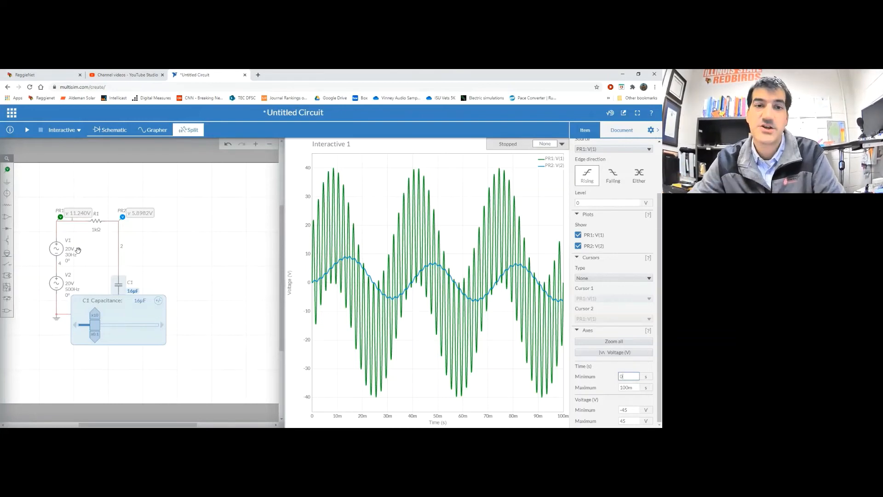
mouse_move(336, 269)
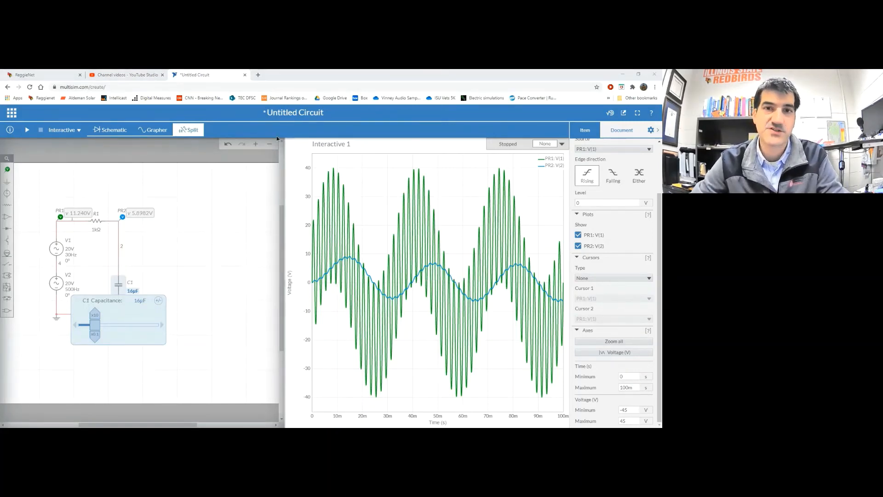
Replace the Untitled Circuit title with the author's surname plus 'RC Low-Pass Filter'
left_click(295, 112)
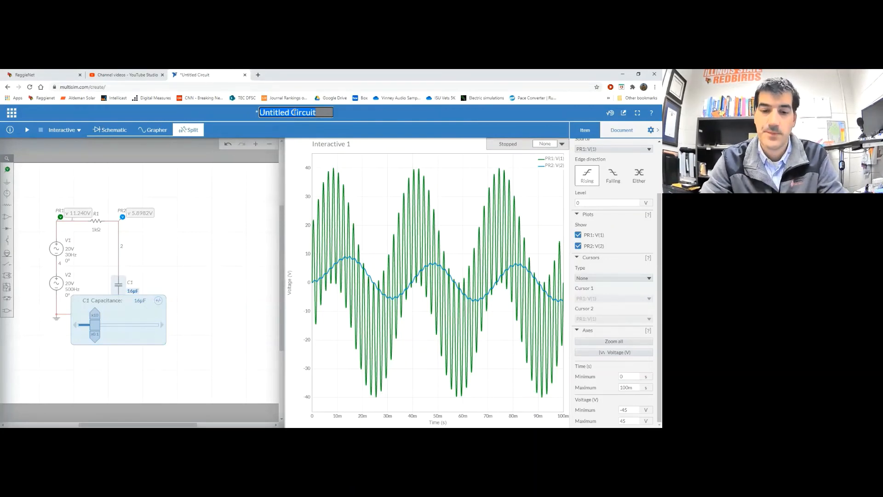
type("Alde")
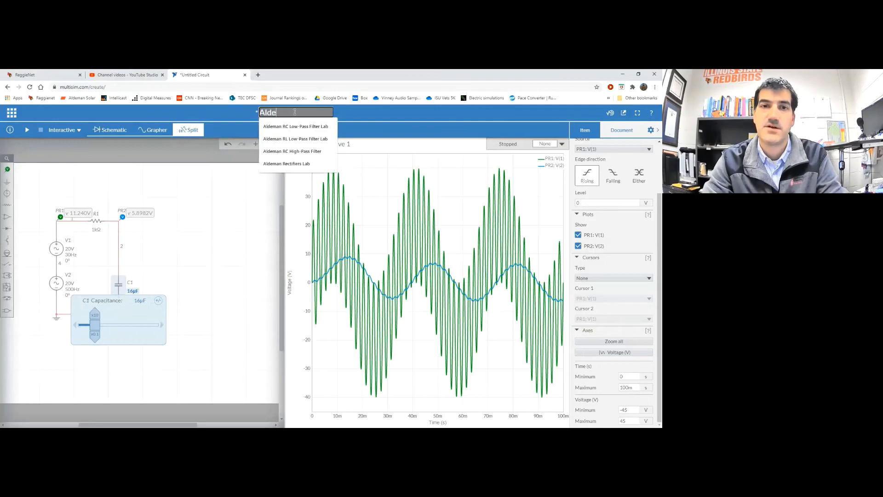
type("man RC L")
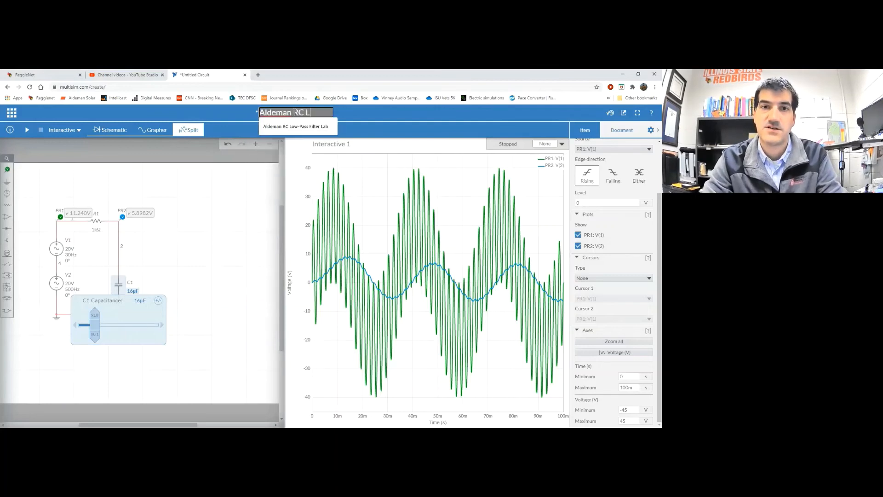
type("ow-Pass Filter")
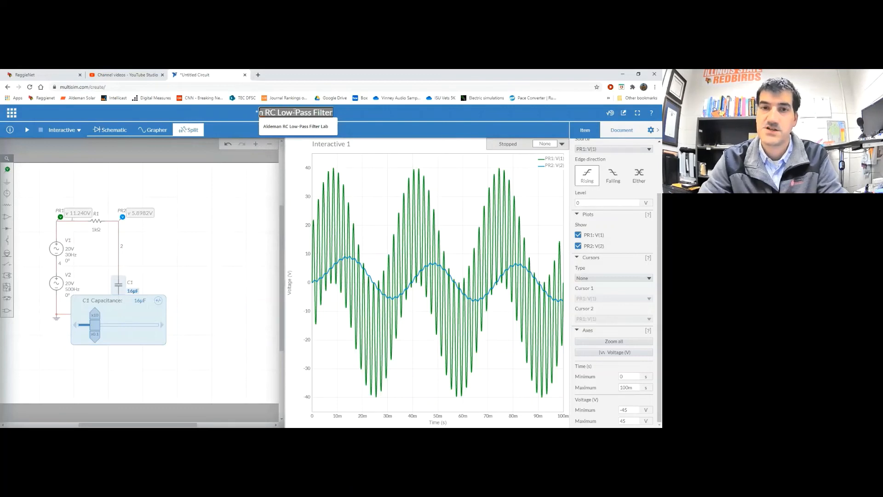
key("Return")
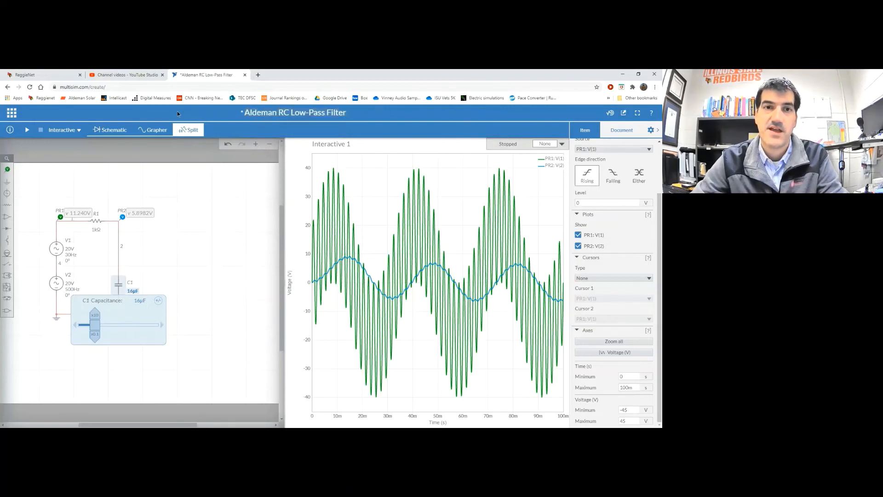